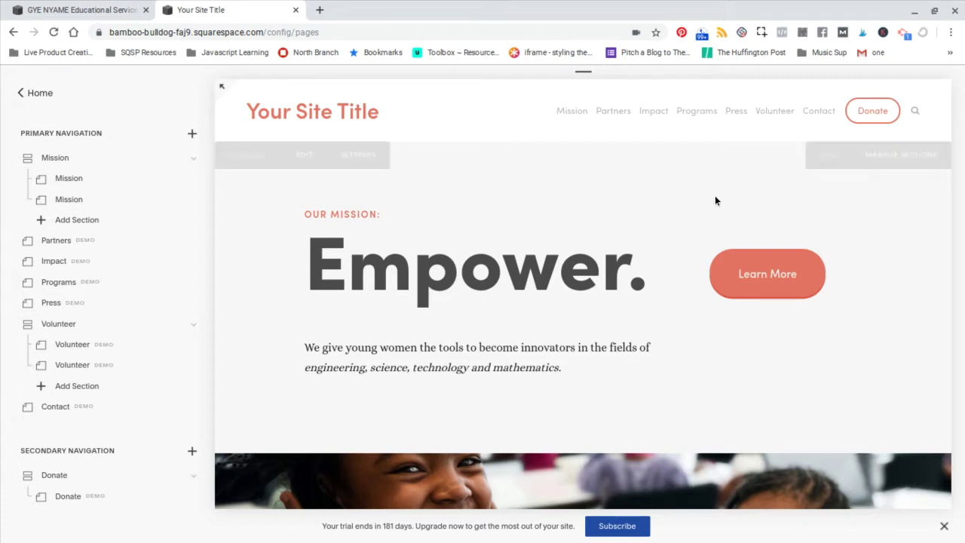
pyautogui.click(19, 98)
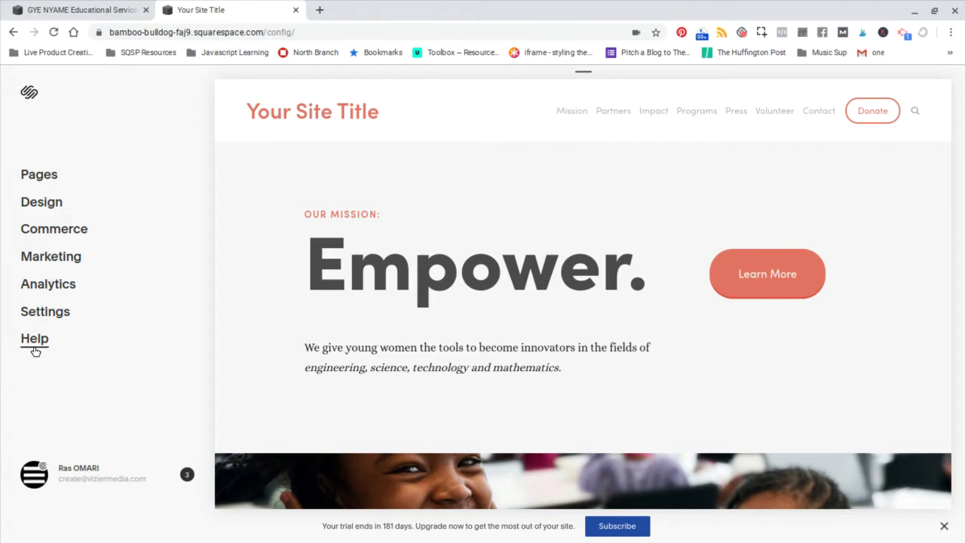
pyautogui.click(42, 177)
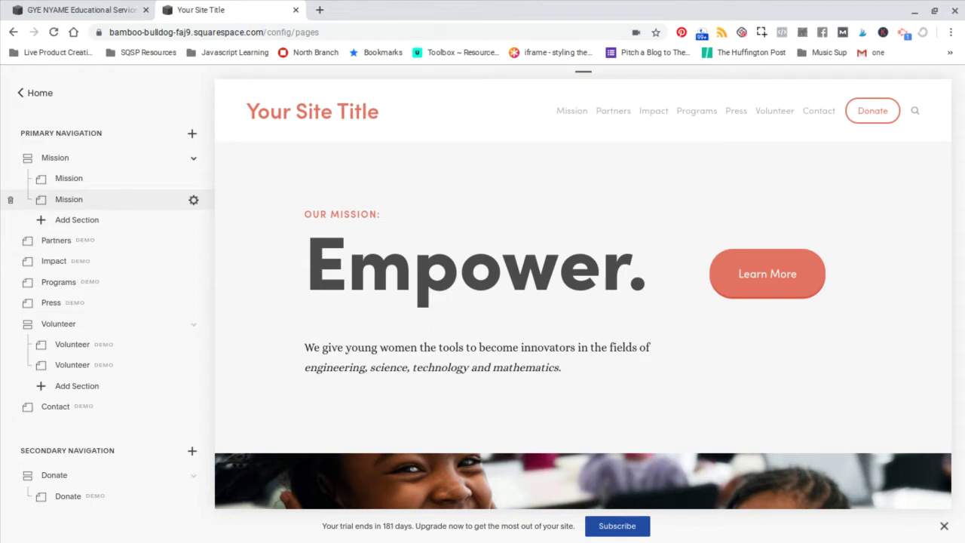
# - Set the site title to "NonProfit Kids" and save the change
pyautogui.moveTo(317, 97)
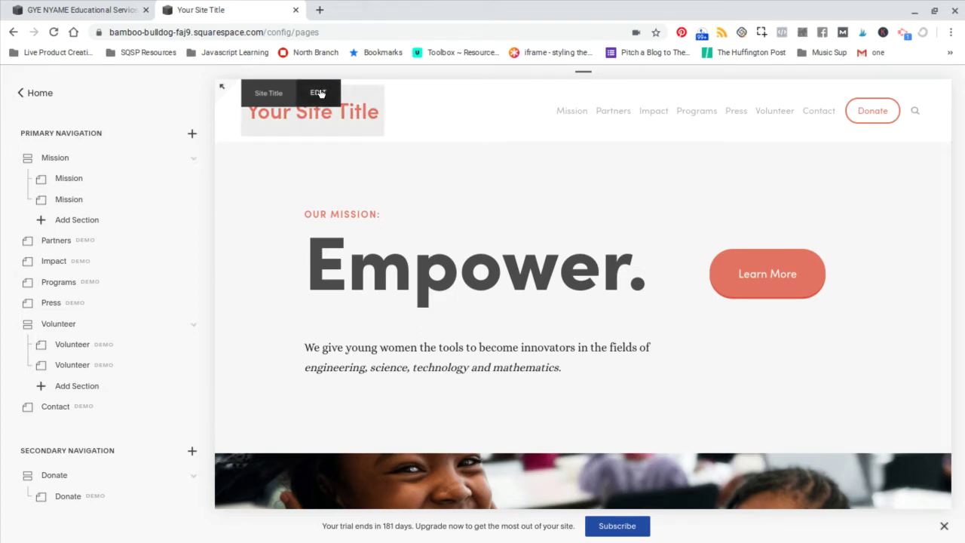
pyautogui.click(319, 92)
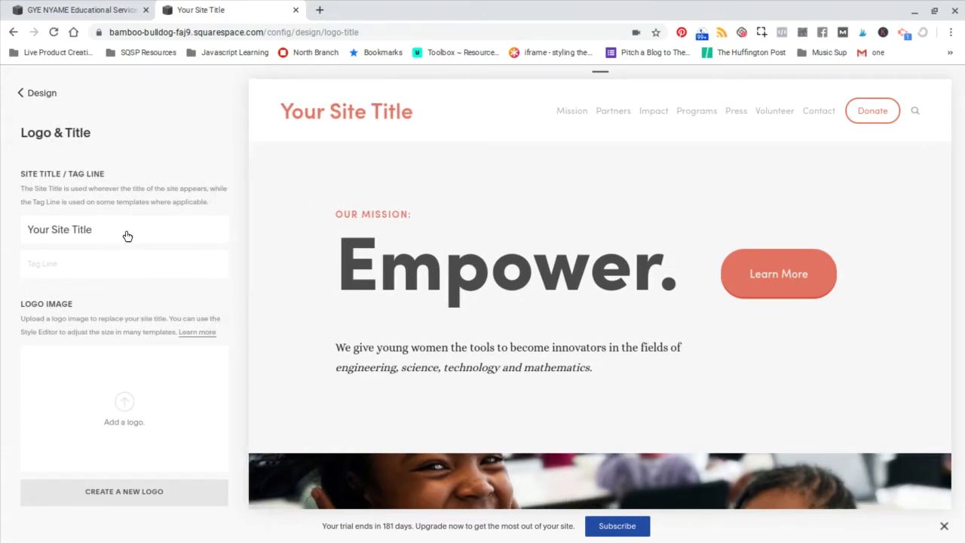
pyautogui.click(122, 230)
pyautogui.hotkey('ctrl', 'a')
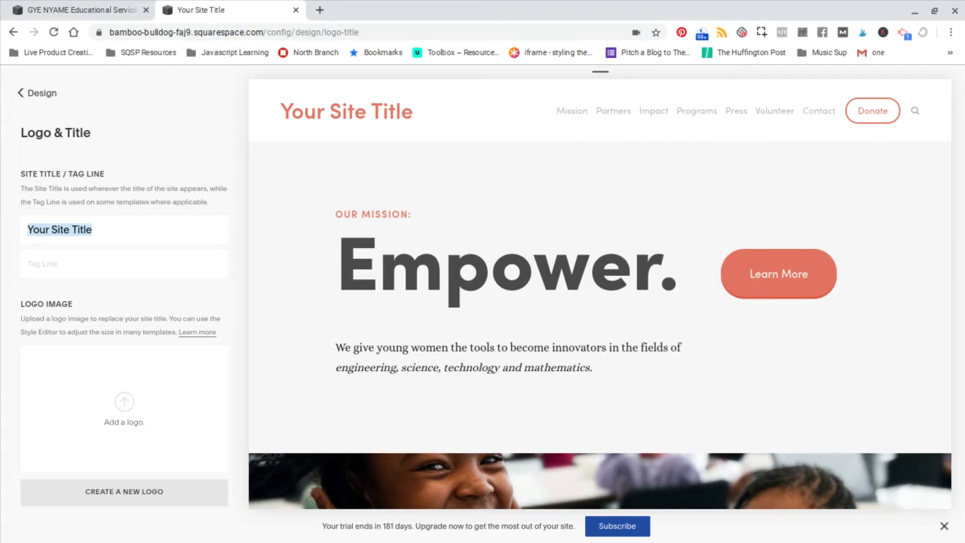
pyautogui.write('My')
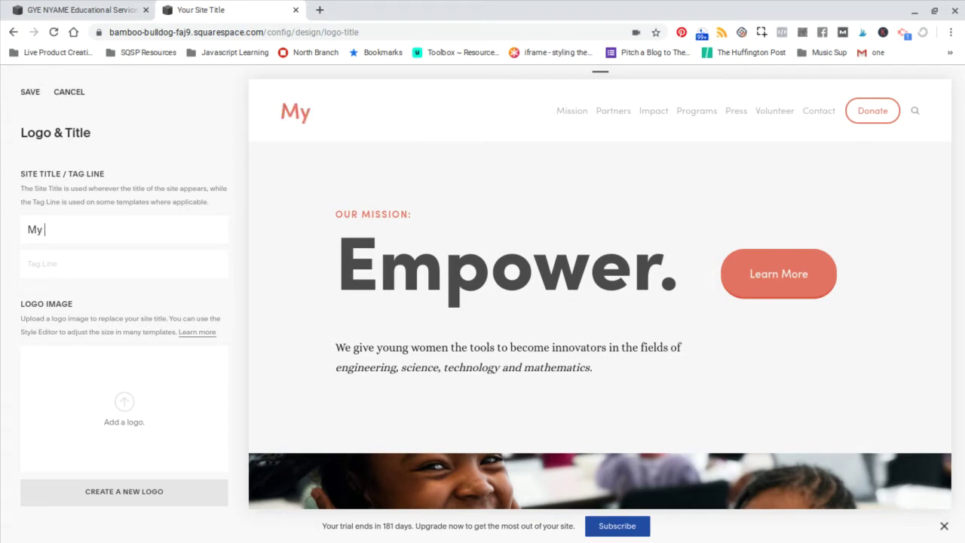
pyautogui.press('BackSpace')
pyautogui.press('BackSpace')
pyautogui.press('BackSpace')
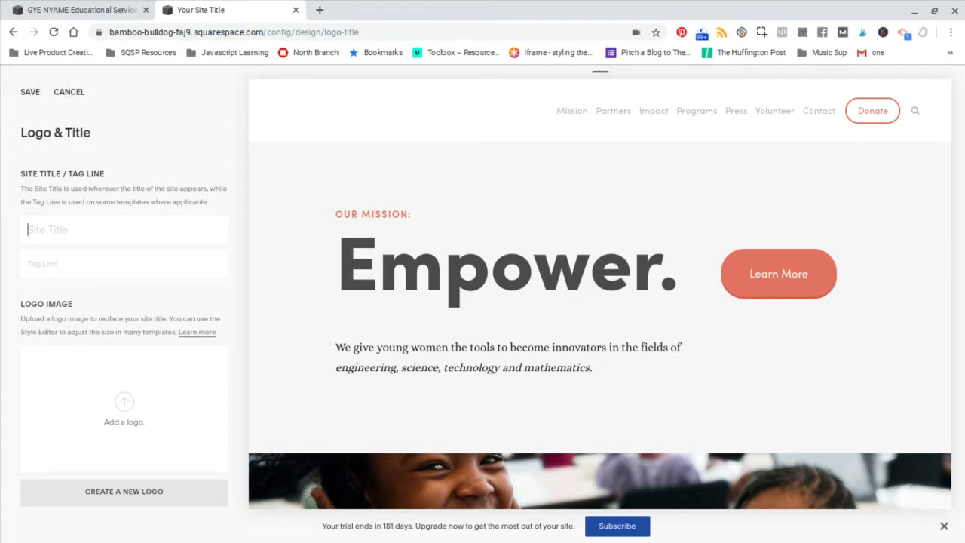
pyautogui.write('Non')
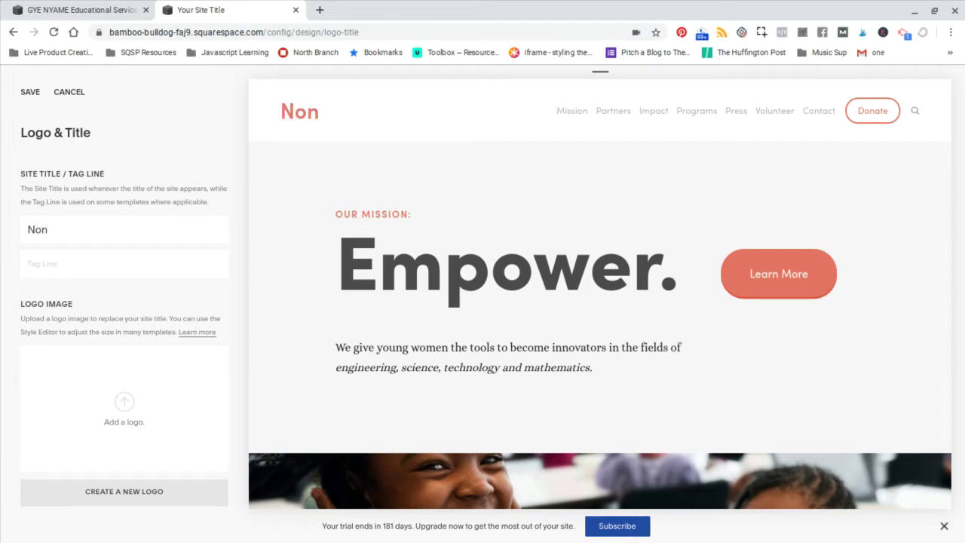
pyautogui.write('Profit')
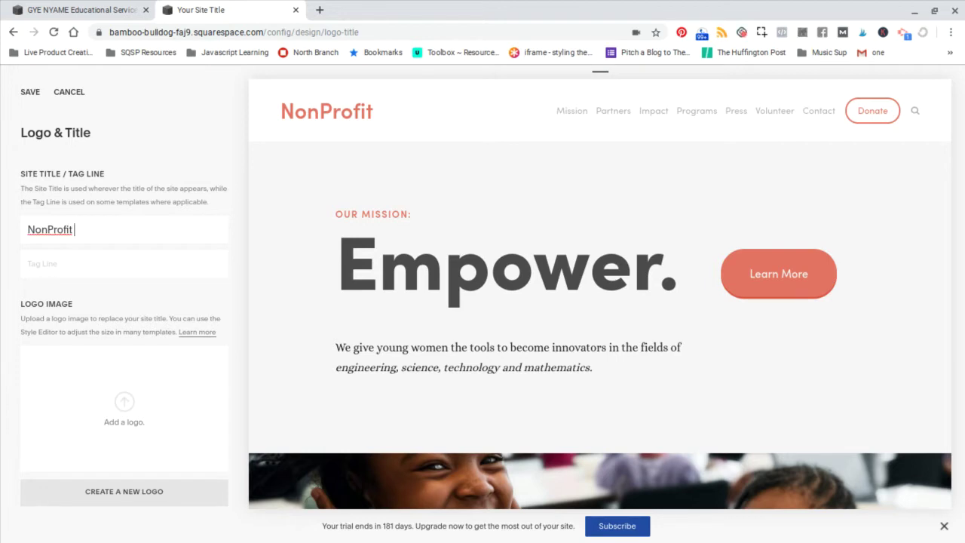
pyautogui.write('Kids')
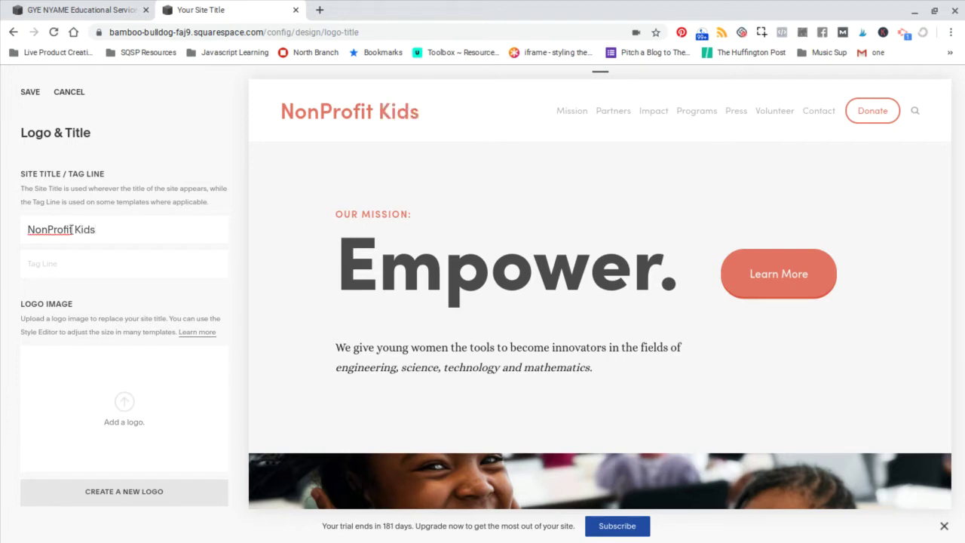
pyautogui.click(30, 92)
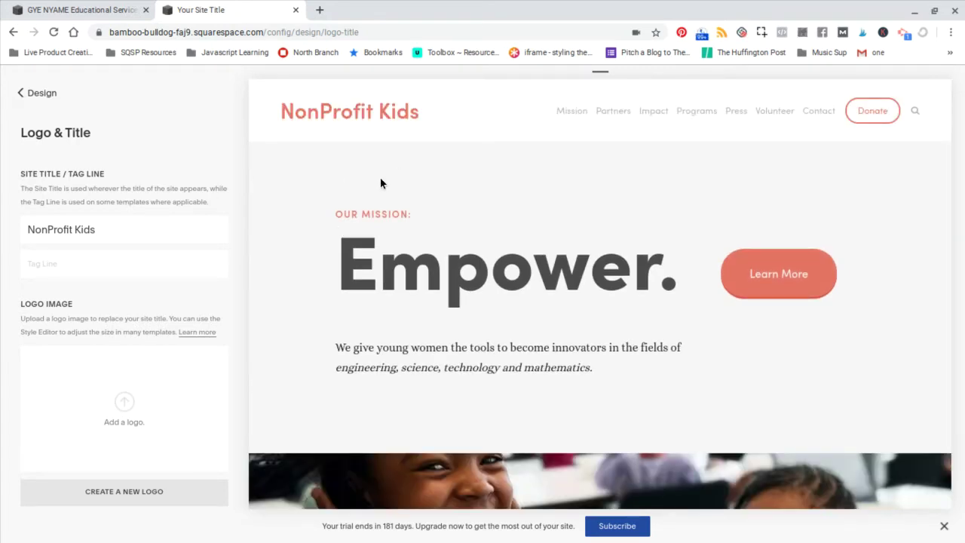
# - Leave the logo and title settings and return to the site's list of pages
pyautogui.click(20, 94)
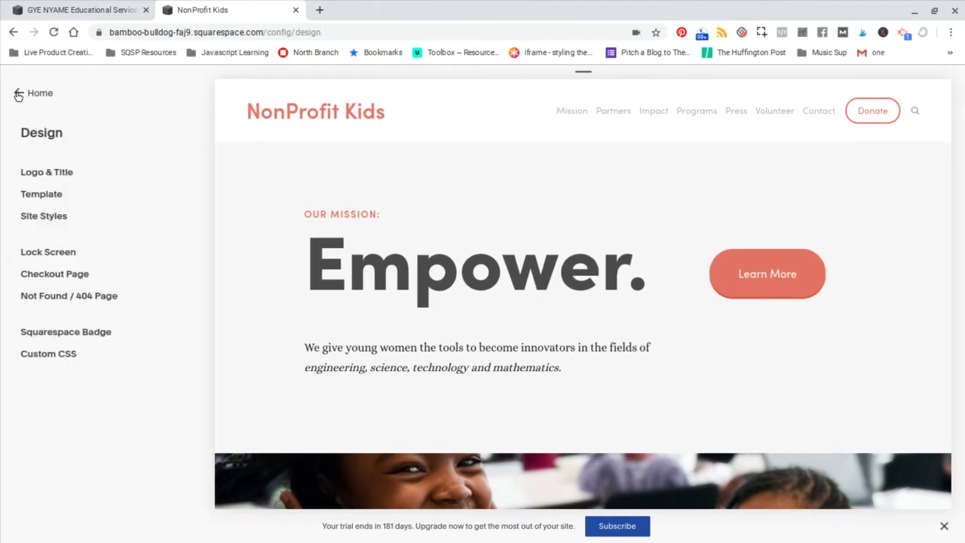
pyautogui.click(18, 95)
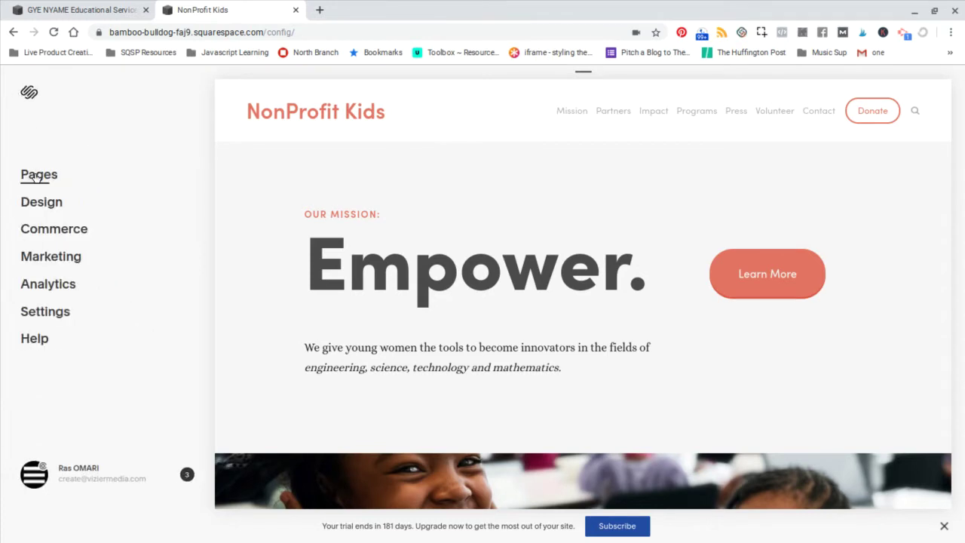
pyautogui.click(37, 177)
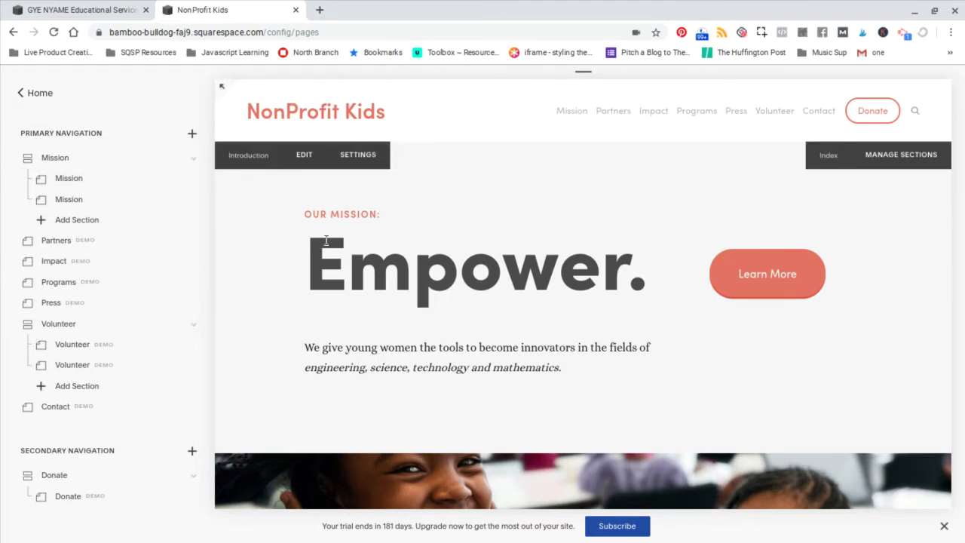
# - Examine the upper part of the homepage preview and the sections listed under the unlinked Home index page
pyautogui.scroll(-3, 326, 239)
pyautogui.scroll(-2, 325, 240)
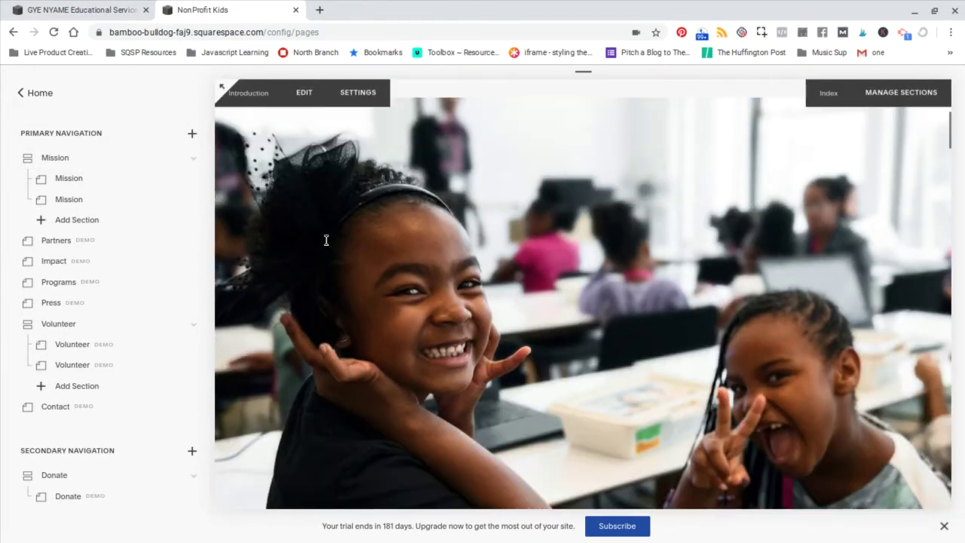
pyautogui.scroll(-1, 325, 240)
pyautogui.scroll(-2, 326, 240)
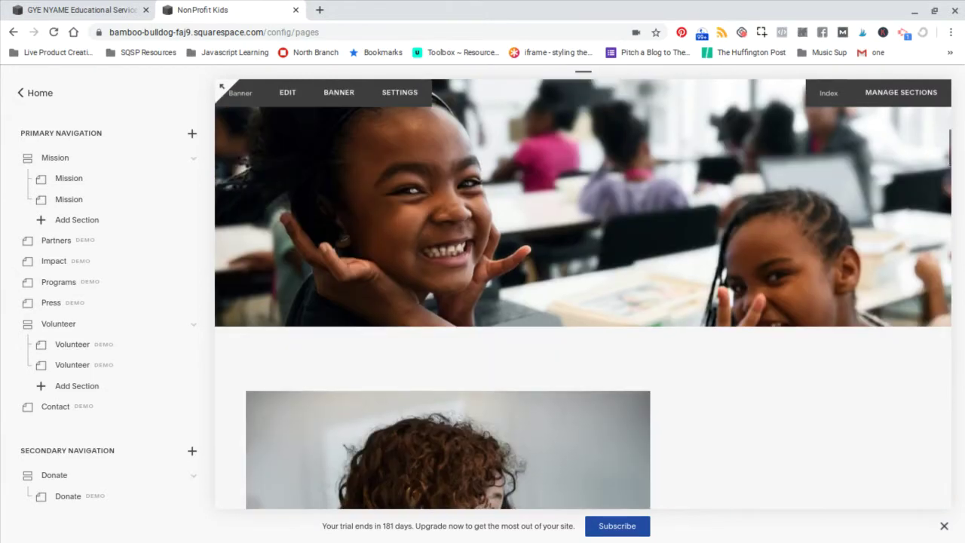
pyautogui.scroll(-5, 77, 230)
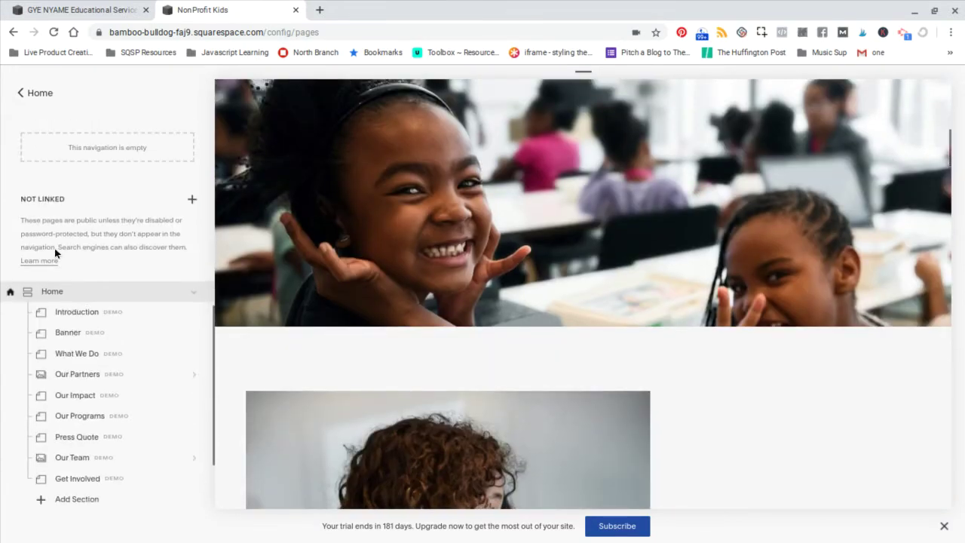
pyautogui.moveTo(13, 300)
pyautogui.scroll(-3, 118, 352)
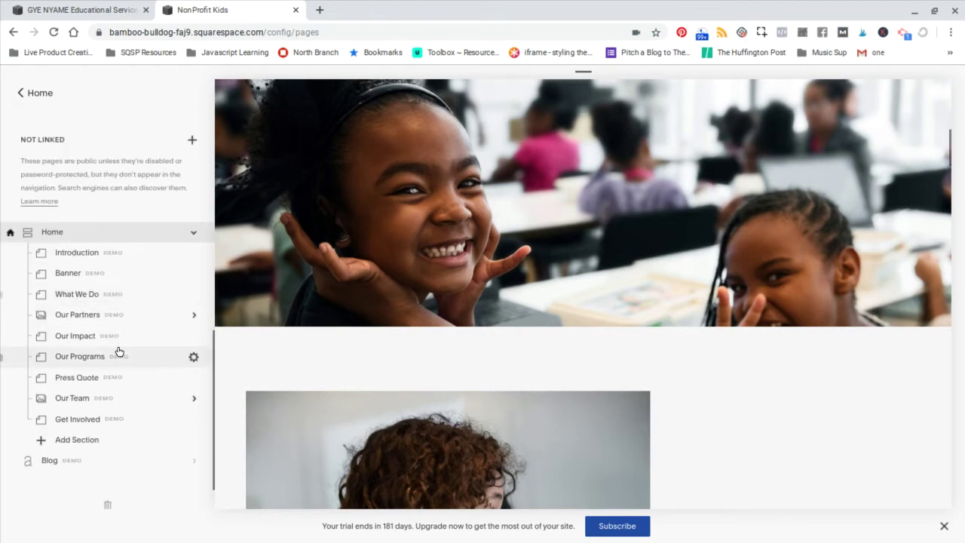
pyautogui.moveTo(372, 344)
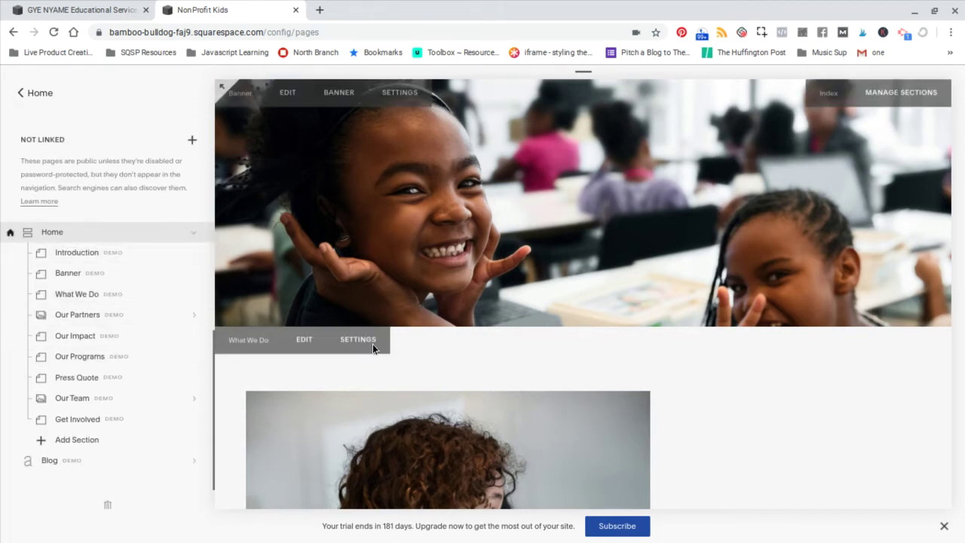
# - Review the homepage sections from the introduction through Our Partners, Our Impact, Our Programs and Press Quote to Get Involved
pyautogui.scroll(5, 372, 344)
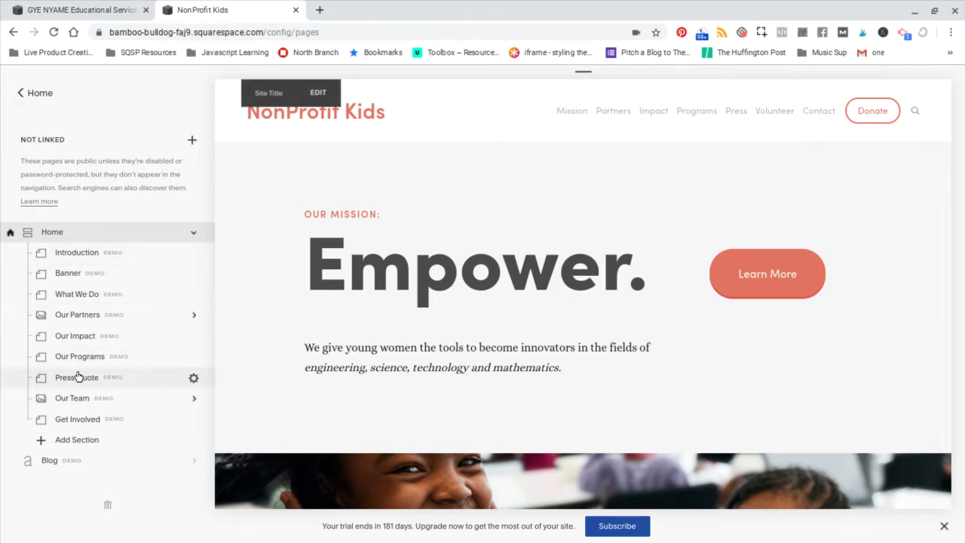
pyautogui.scroll(-2, 321, 282)
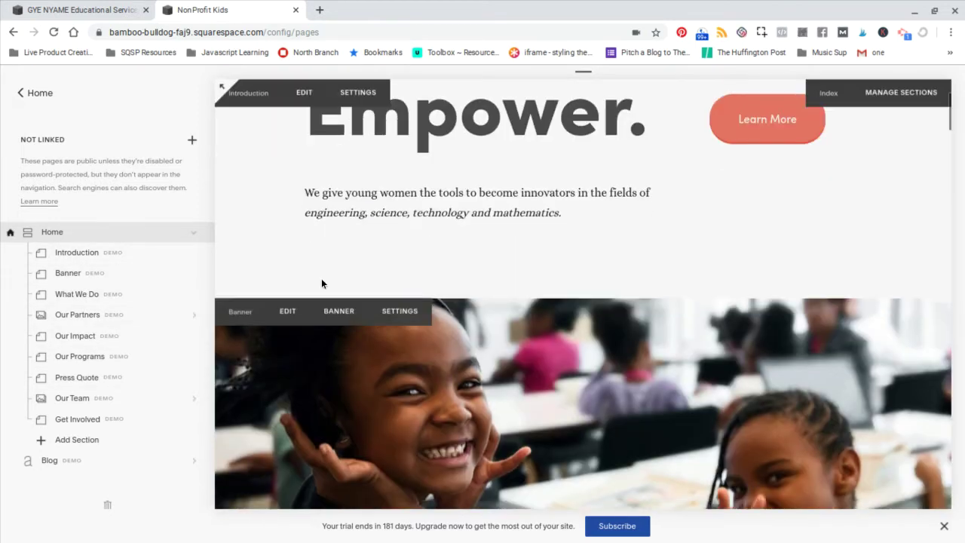
pyautogui.scroll(-3, 322, 283)
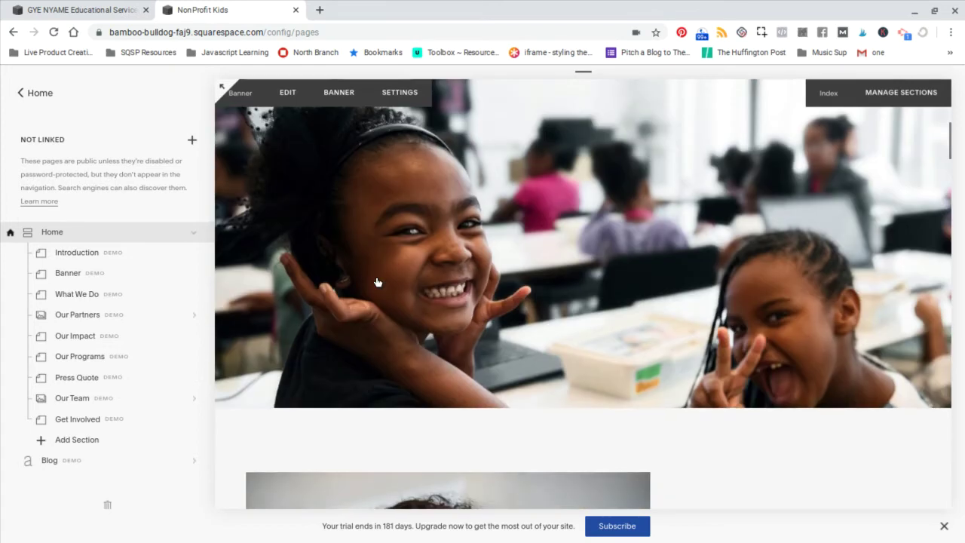
pyautogui.scroll(-4, 377, 282)
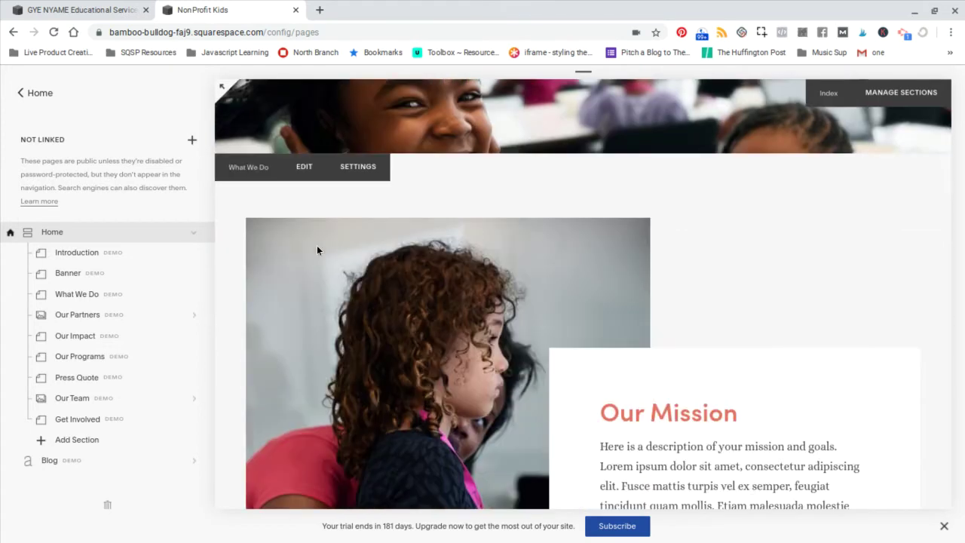
pyautogui.scroll(-6, 316, 250)
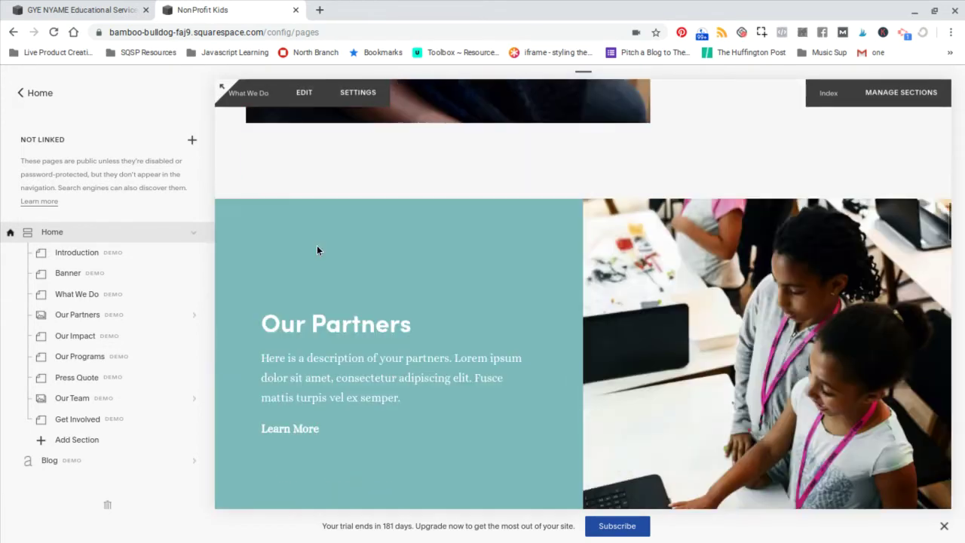
pyautogui.scroll(-1, 317, 250)
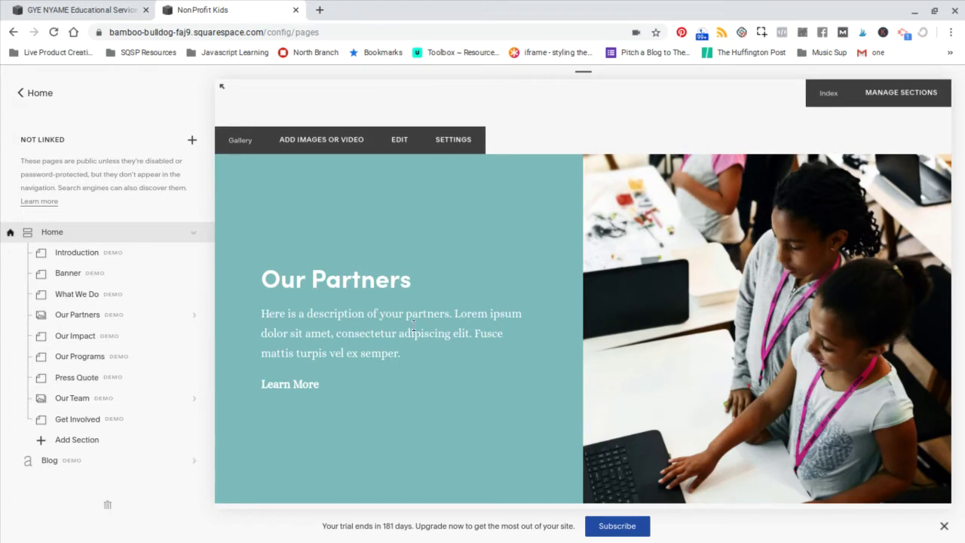
pyautogui.scroll(-7, 379, 315)
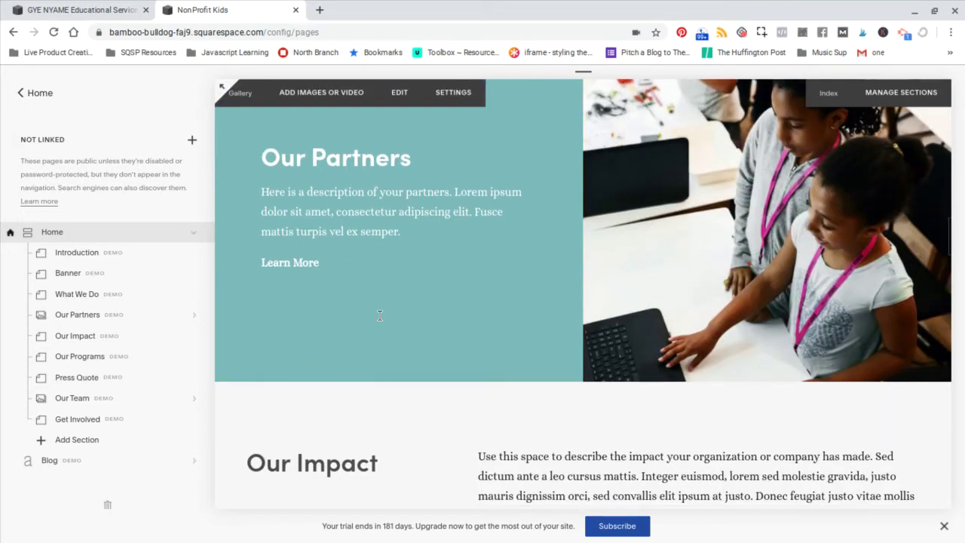
pyautogui.scroll(-7, 583, 294)
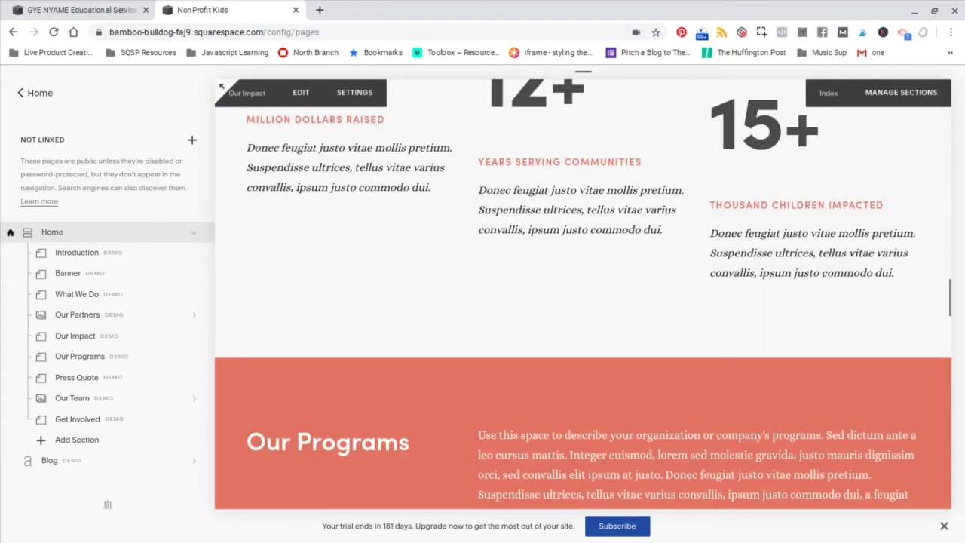
pyautogui.scroll(-7, 583, 293)
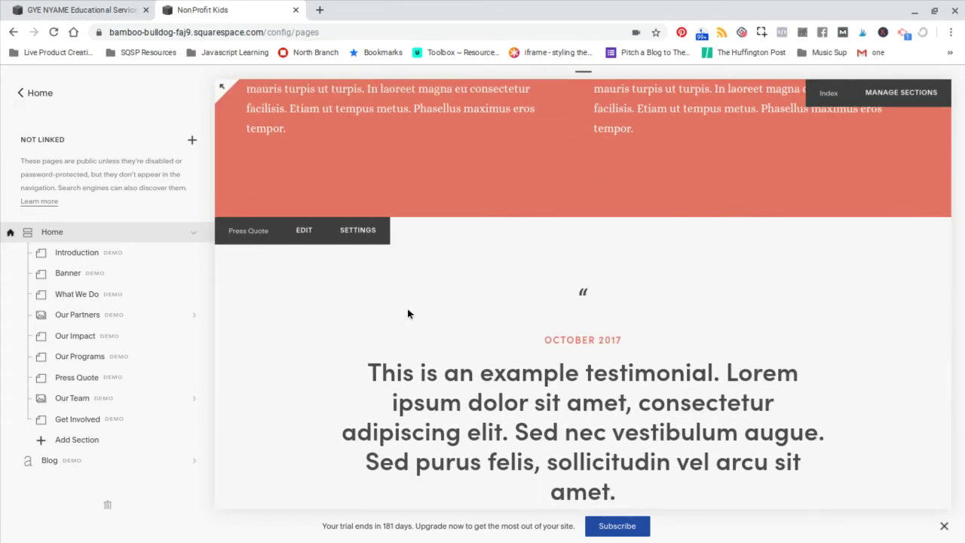
pyautogui.scroll(3, 407, 313)
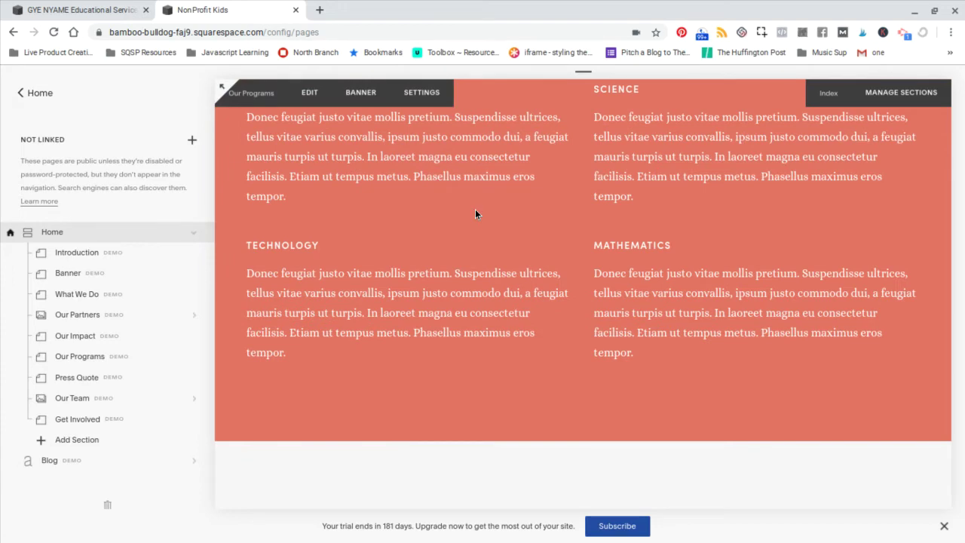
pyautogui.scroll(-6, 475, 214)
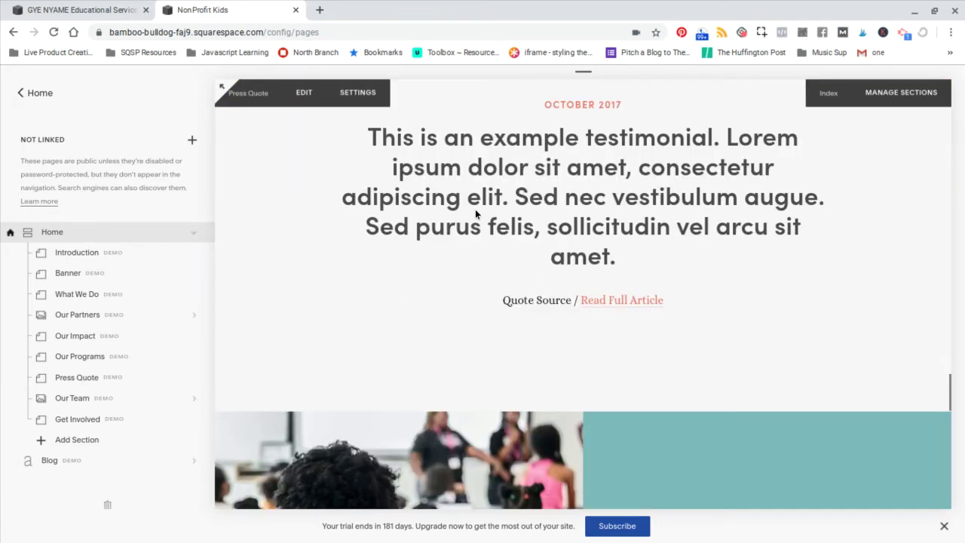
pyautogui.scroll(-10, 475, 209)
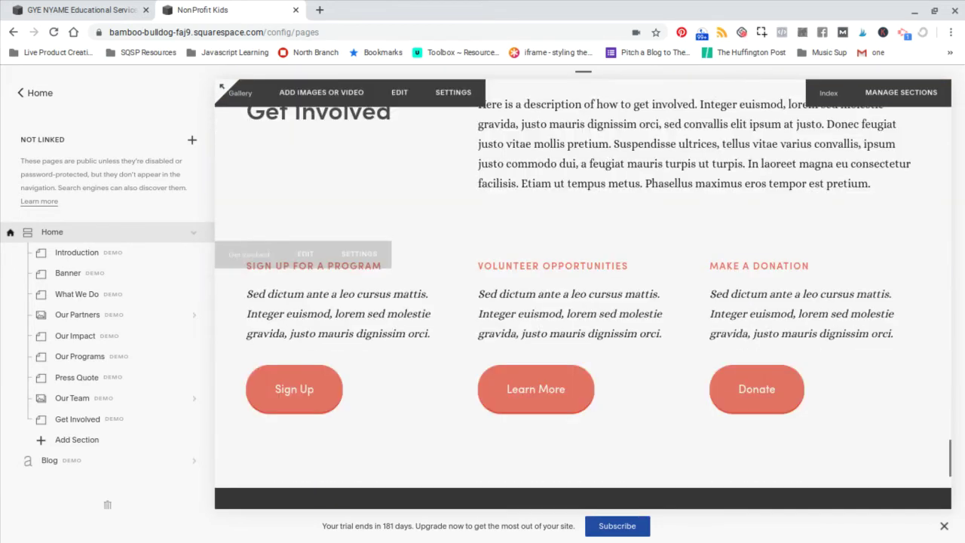
# - Open the Get Involved section for editing and replace the description's first word with "Like this."
pyautogui.scroll(5, 263, 308)
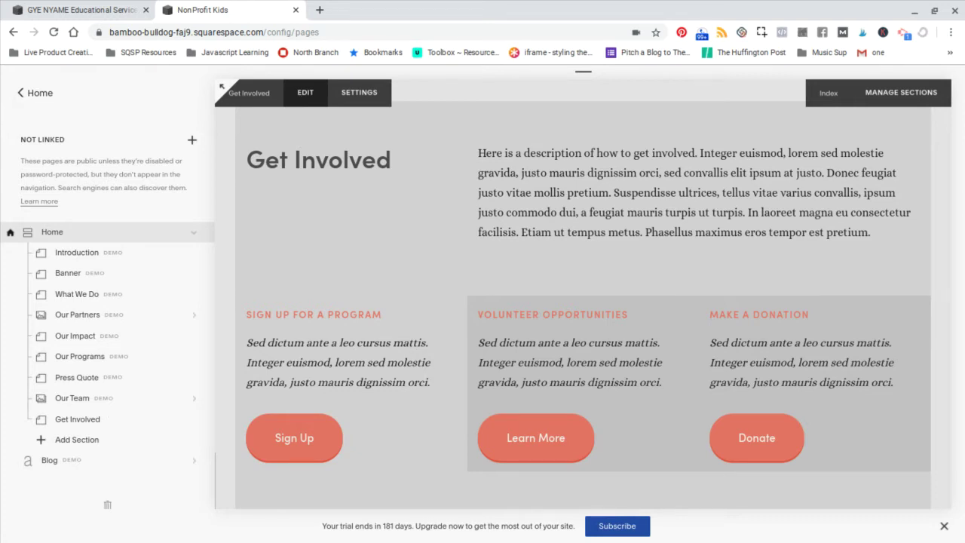
pyautogui.click(301, 94)
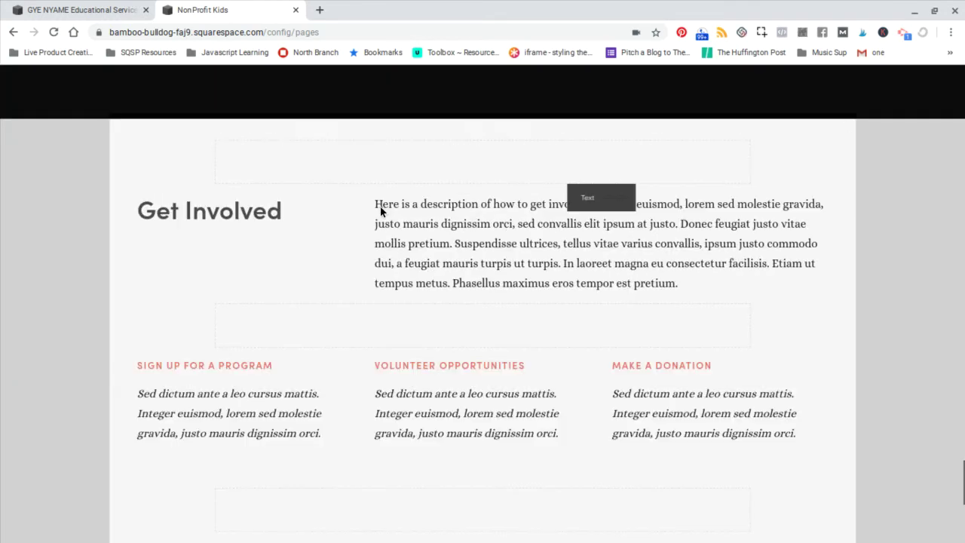
pyautogui.click(384, 268)
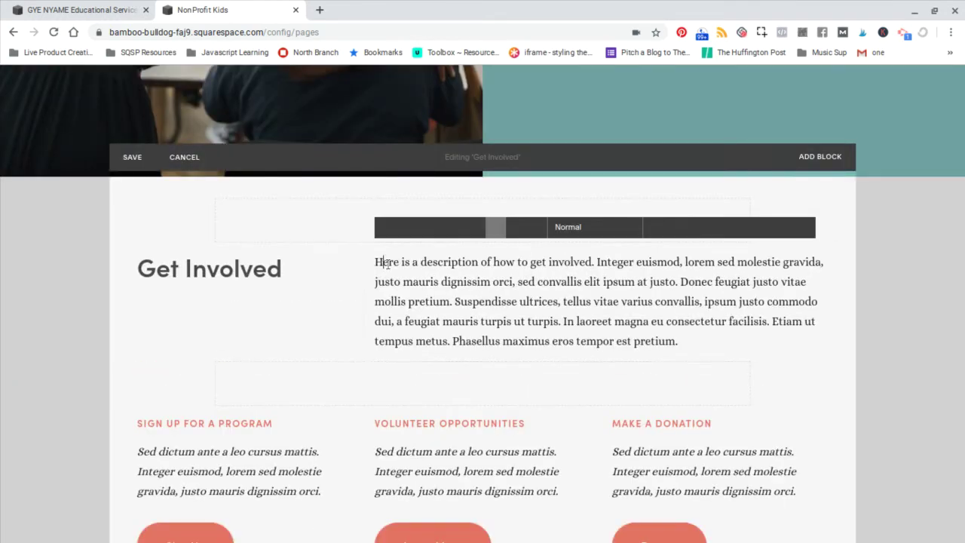
pyautogui.doubleClick(389, 264)
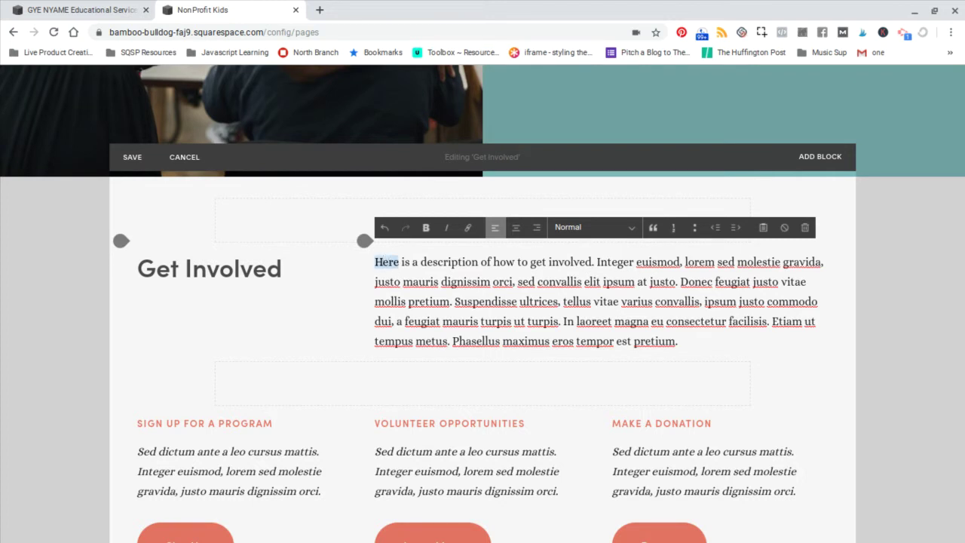
pyautogui.write('Like this.')
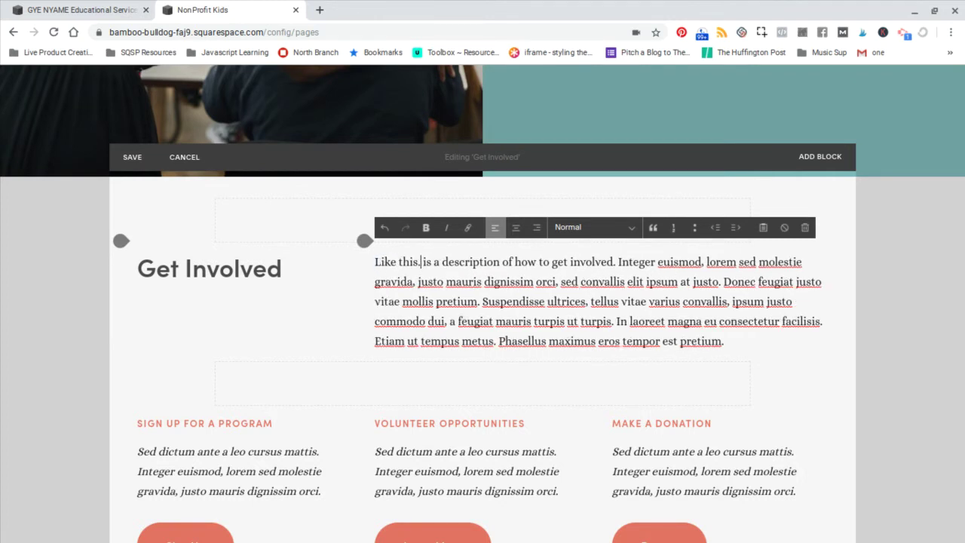
pyautogui.click(436, 301)
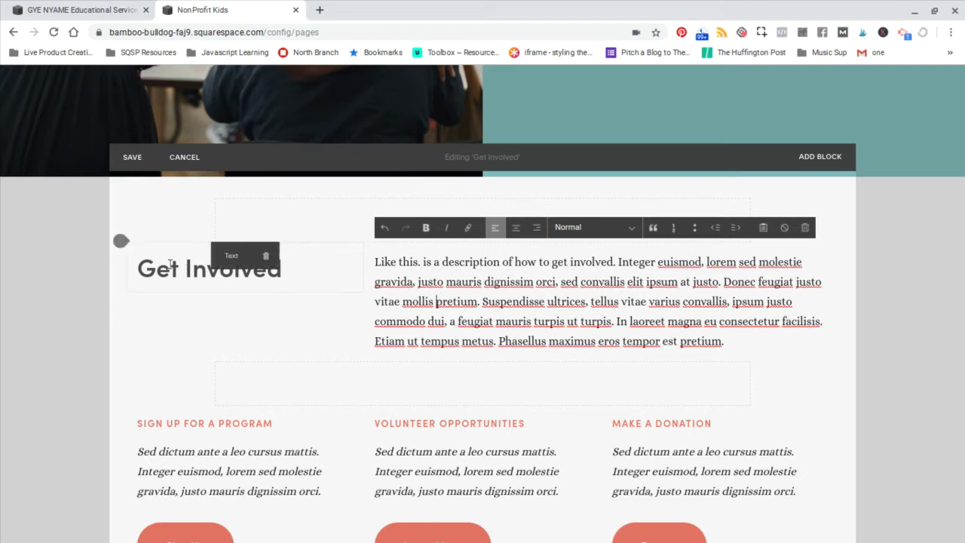
pyautogui.press('Up')
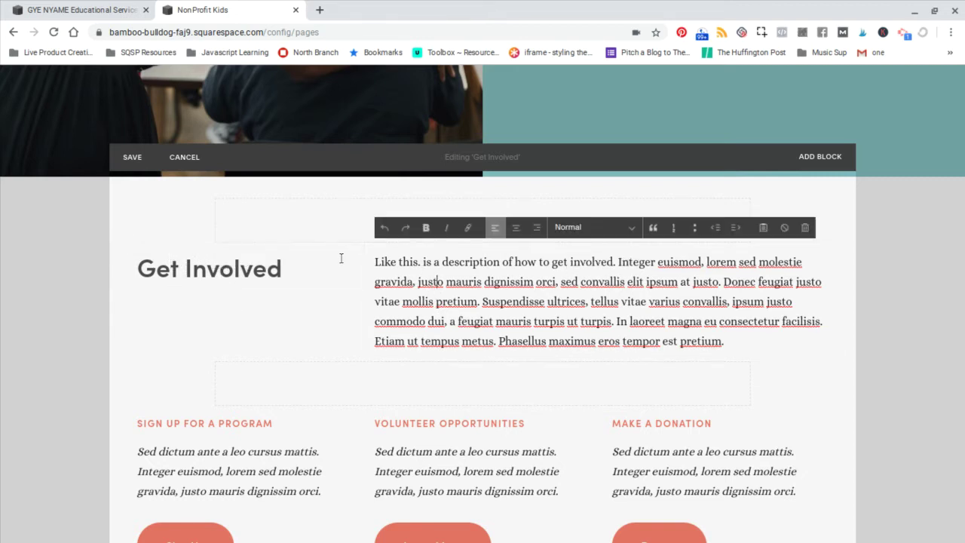
pyautogui.click(193, 265)
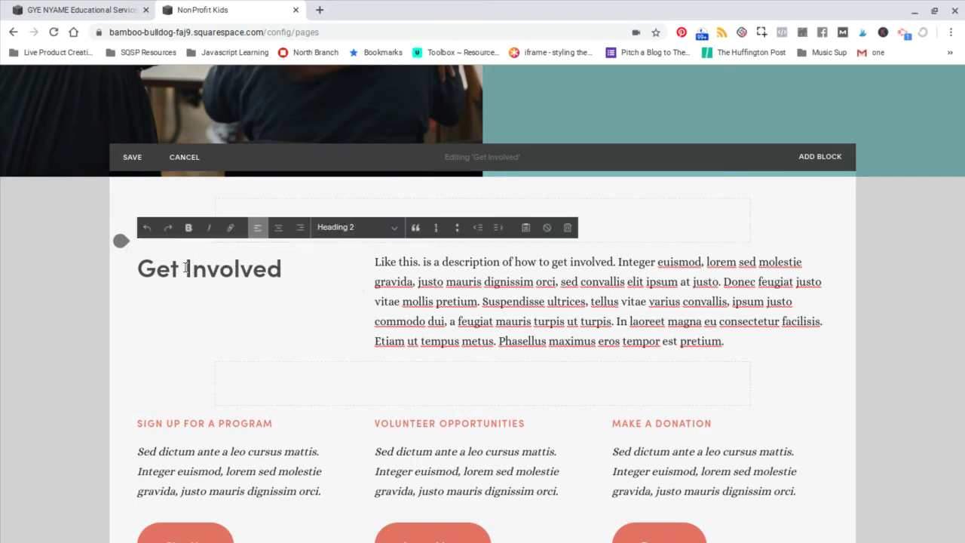
# - Insert a text block directly beneath the Get Involved heading
pyautogui.scroll(-2, 287, 409)
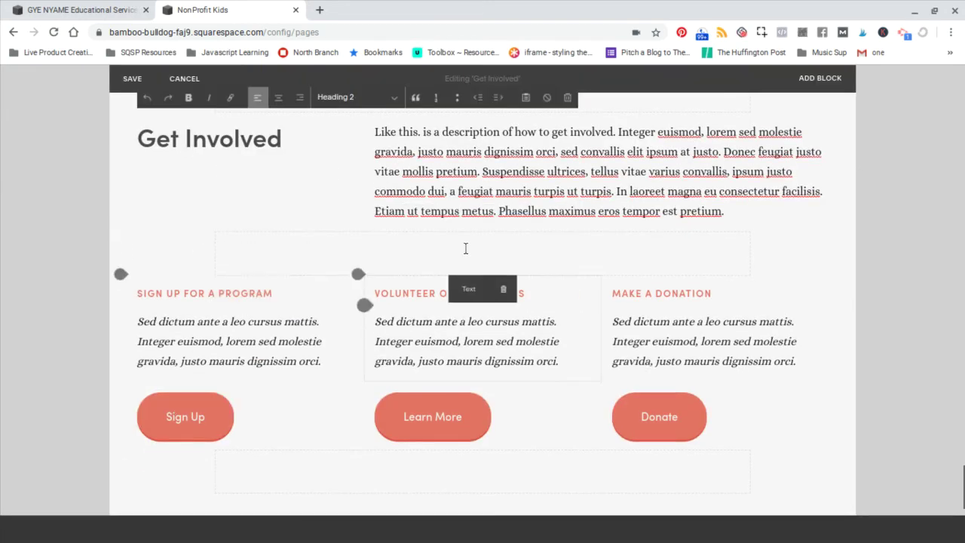
pyautogui.scroll(2, 465, 248)
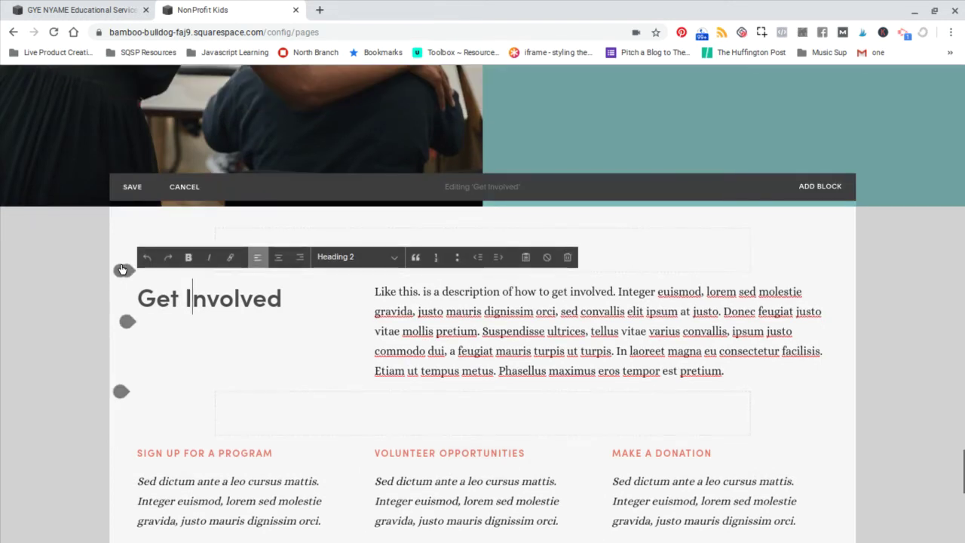
pyautogui.moveTo(122, 269); pyautogui.dragTo(129, 327)
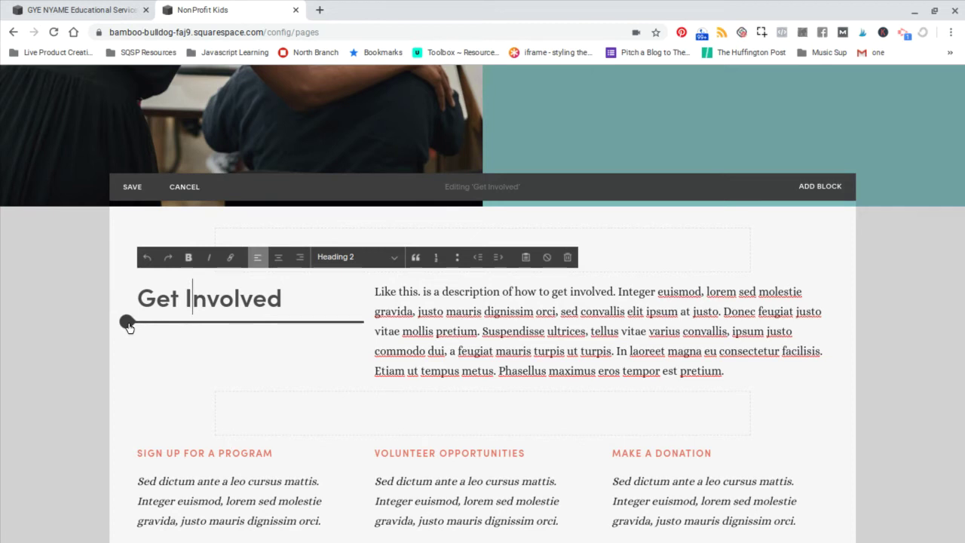
pyautogui.click(129, 327)
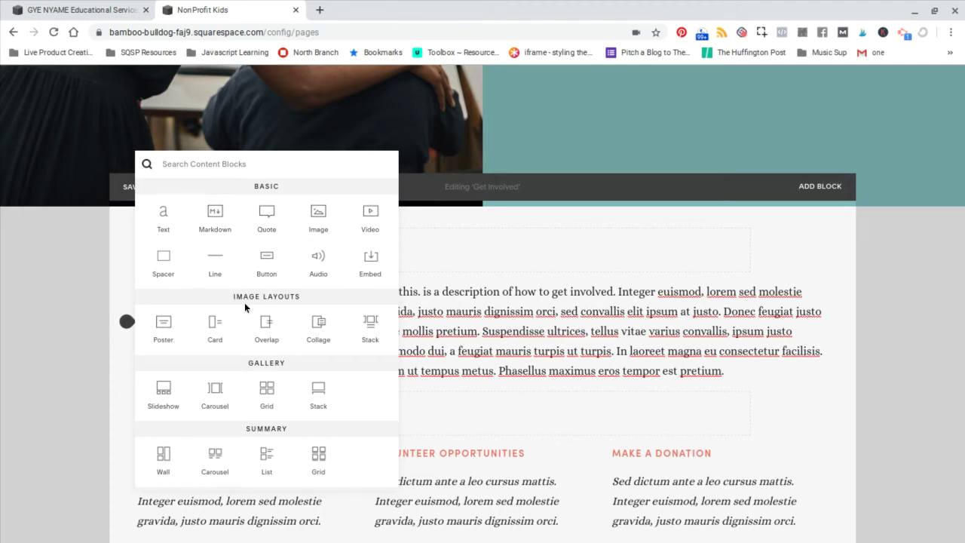
pyautogui.scroll(-4, 245, 306)
pyautogui.scroll(-1, 297, 331)
pyautogui.scroll(2, 297, 332)
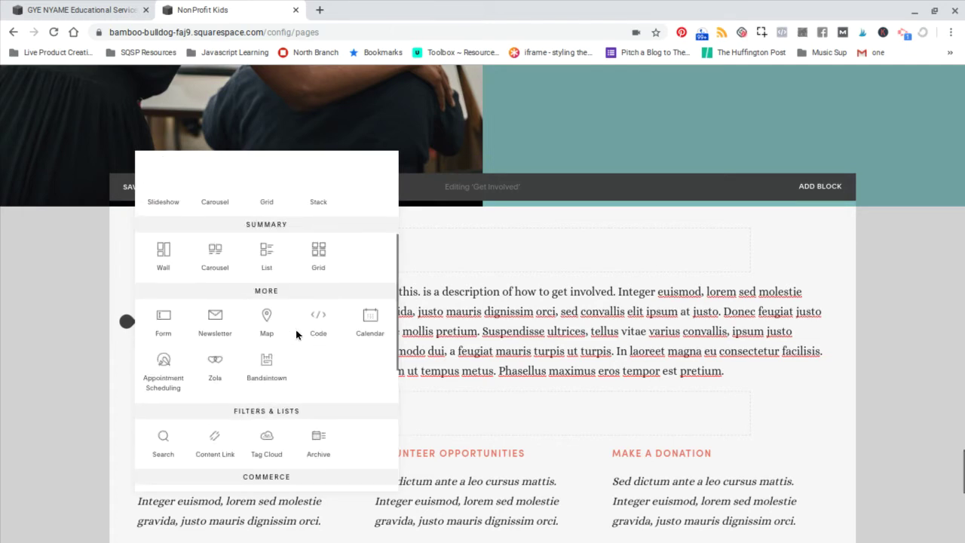
pyautogui.scroll(3, 296, 334)
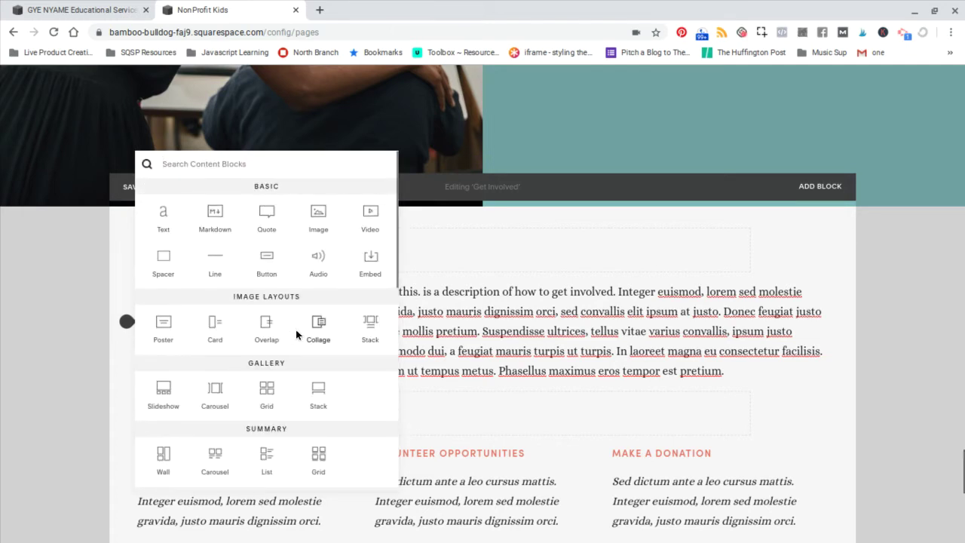
pyautogui.click(166, 217)
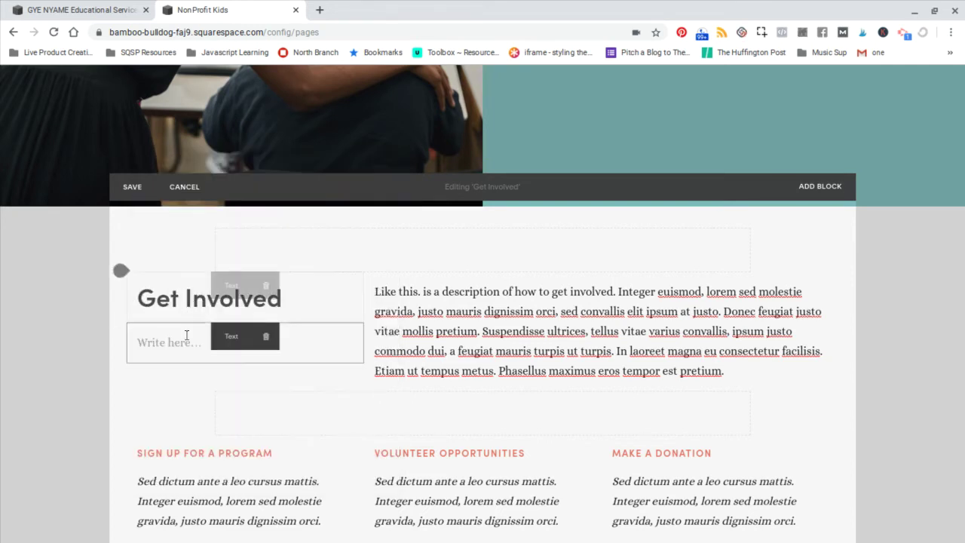
# - Increase the height of the spacer under the Get Involved description and move it to the right of the description
pyautogui.moveTo(273, 407)
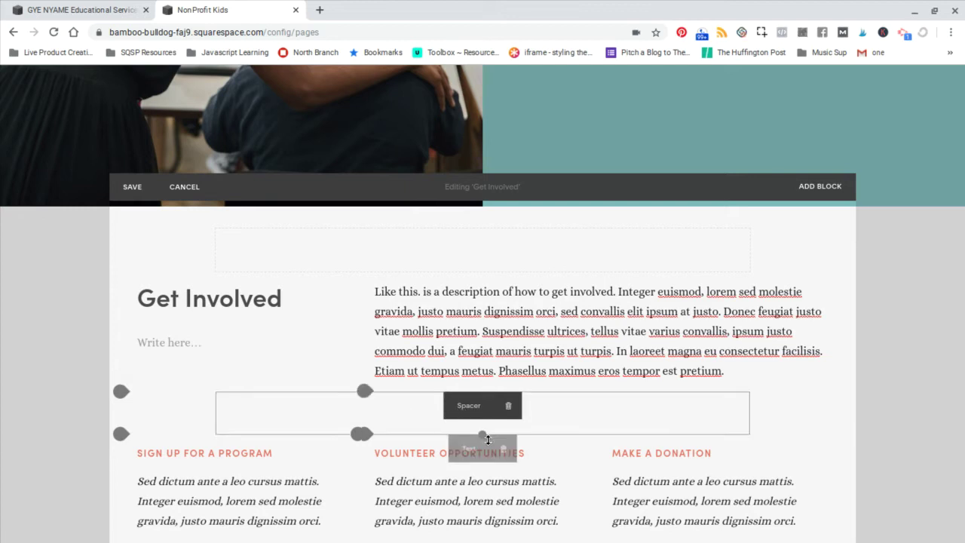
pyautogui.moveTo(483, 465); pyautogui.dragTo(482, 476)
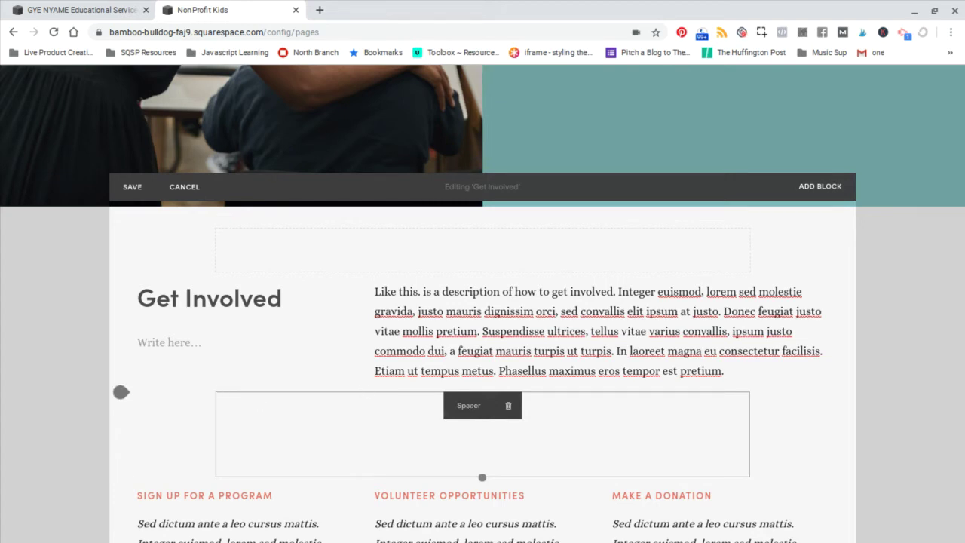
pyautogui.moveTo(595, 395); pyautogui.dragTo(819, 314)
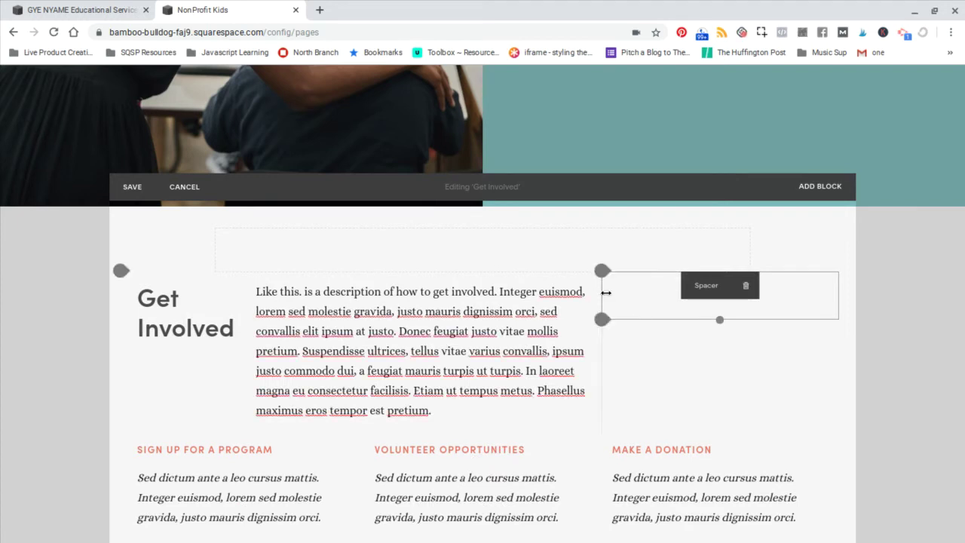
# - Narrow the spacer beside the description and widen the column holding the Get Involved heading
pyautogui.moveTo(603, 292); pyautogui.dragTo(696, 290)
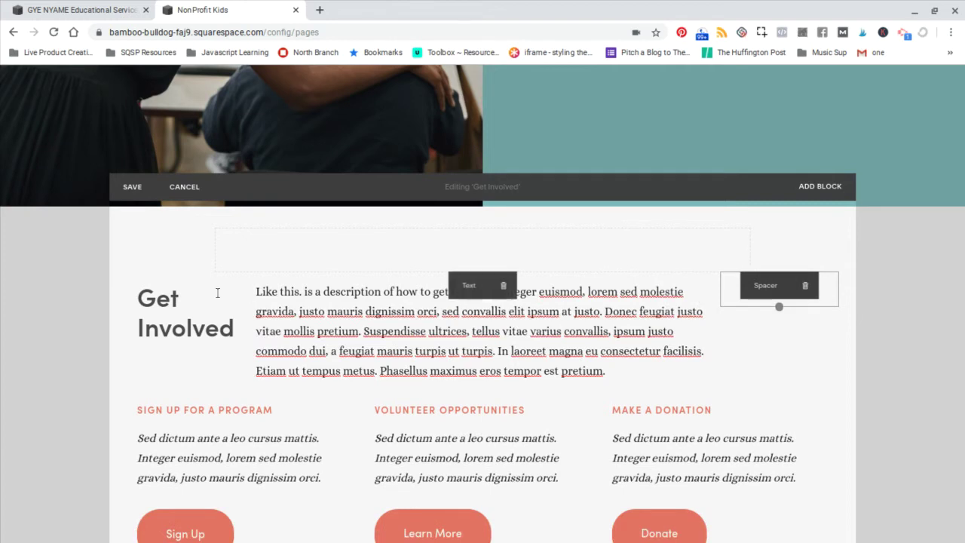
pyautogui.moveTo(262, 297); pyautogui.dragTo(289, 298)
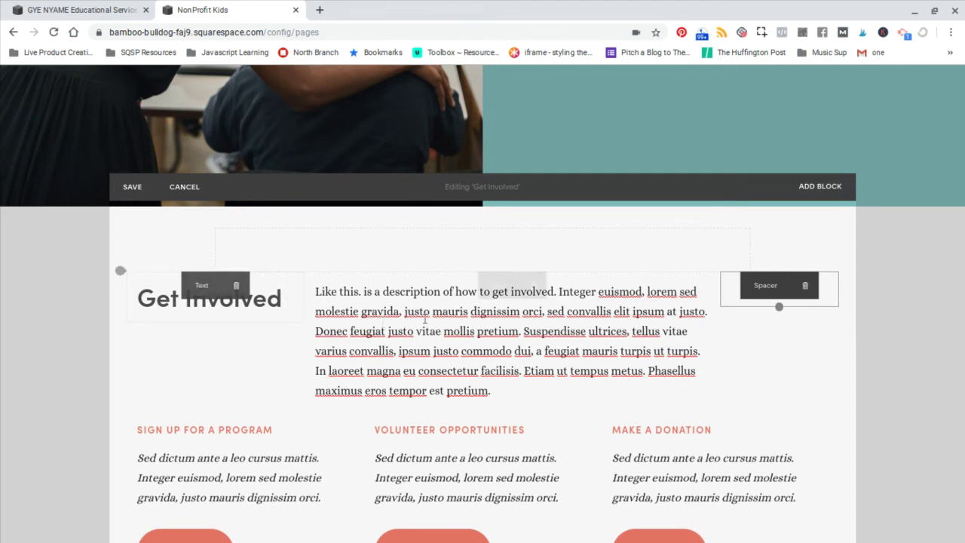
pyautogui.click(375, 309)
pyautogui.click(359, 291)
pyautogui.write('.')
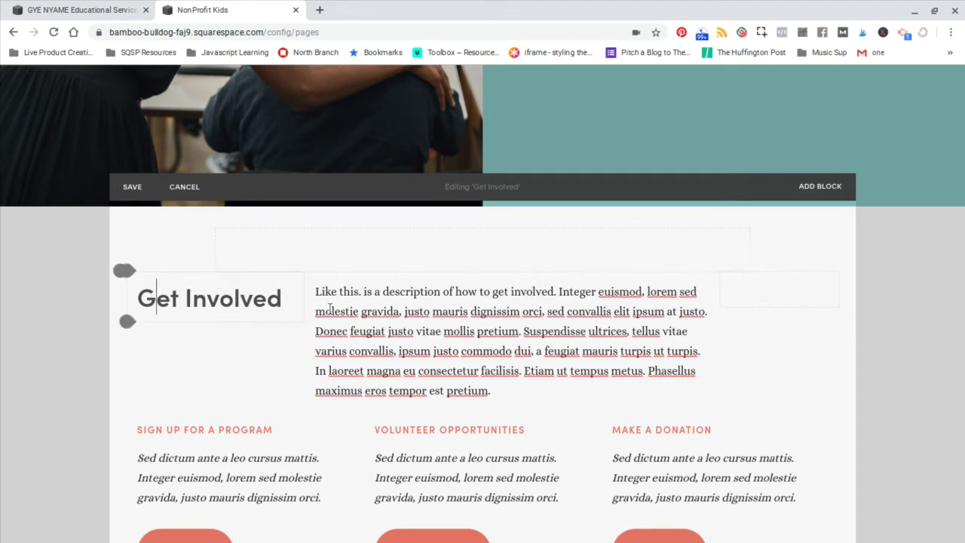
pyautogui.click(154, 297)
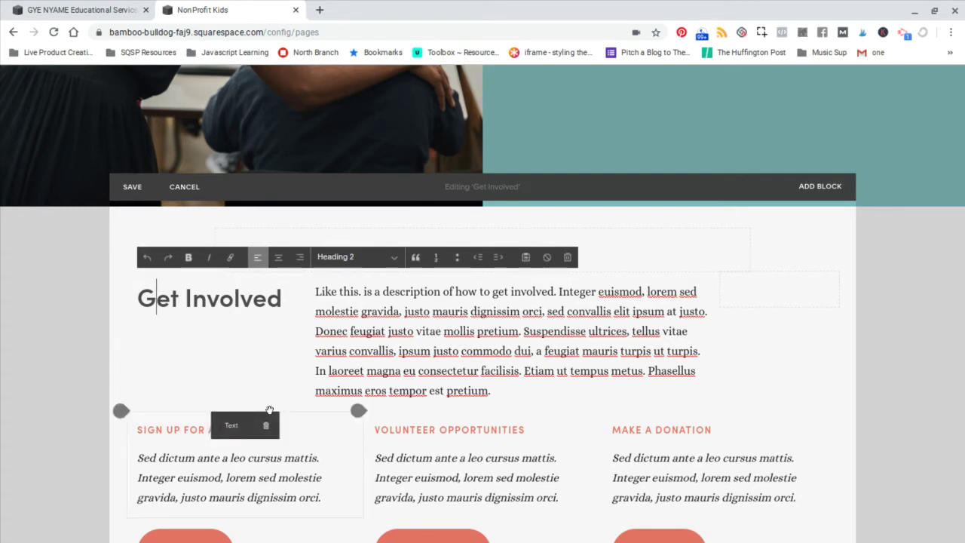
# - Move the Sign Up for a Program text block directly above the Get Involved description
pyautogui.moveTo(230, 426); pyautogui.dragTo(495, 299)
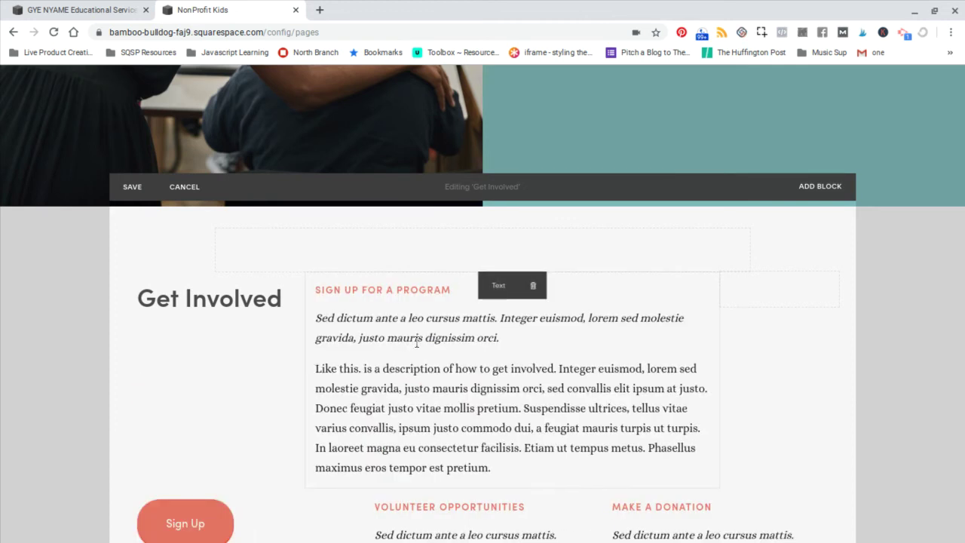
pyautogui.scroll(-1, 416, 342)
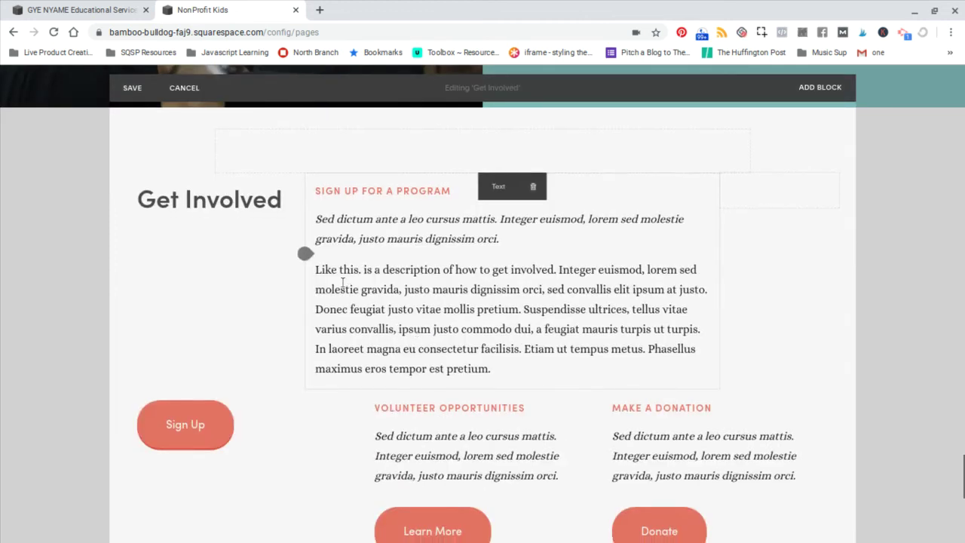
pyautogui.click(133, 89)
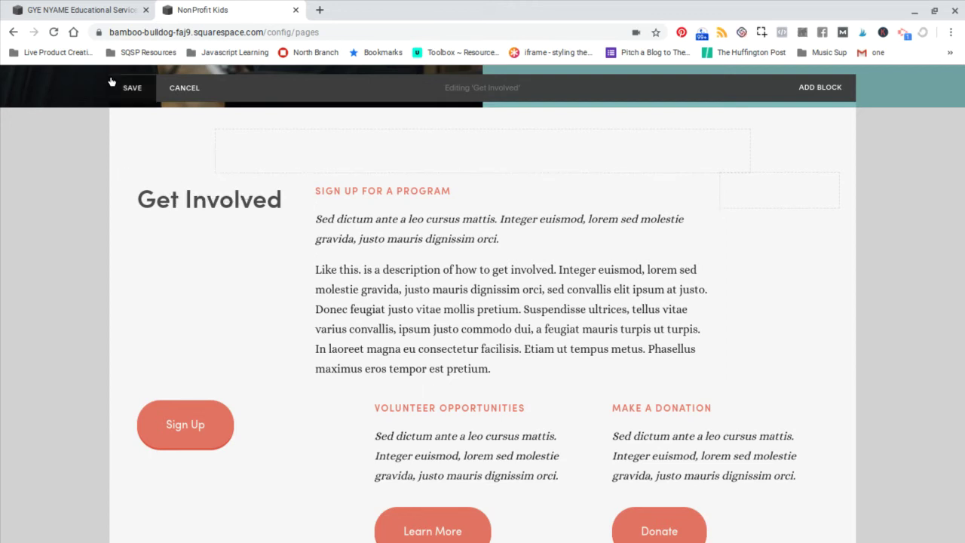
pyautogui.click(134, 89)
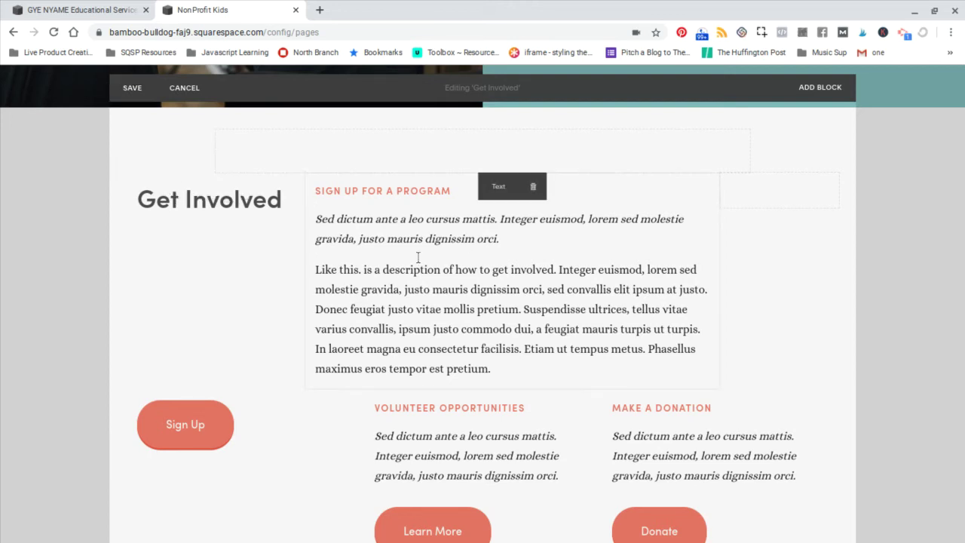
# - Move the Sign Up button directly below the Get Involved description and save the section
pyautogui.moveTo(175, 417)
pyautogui.moveTo(212, 408); pyautogui.dragTo(418, 361)
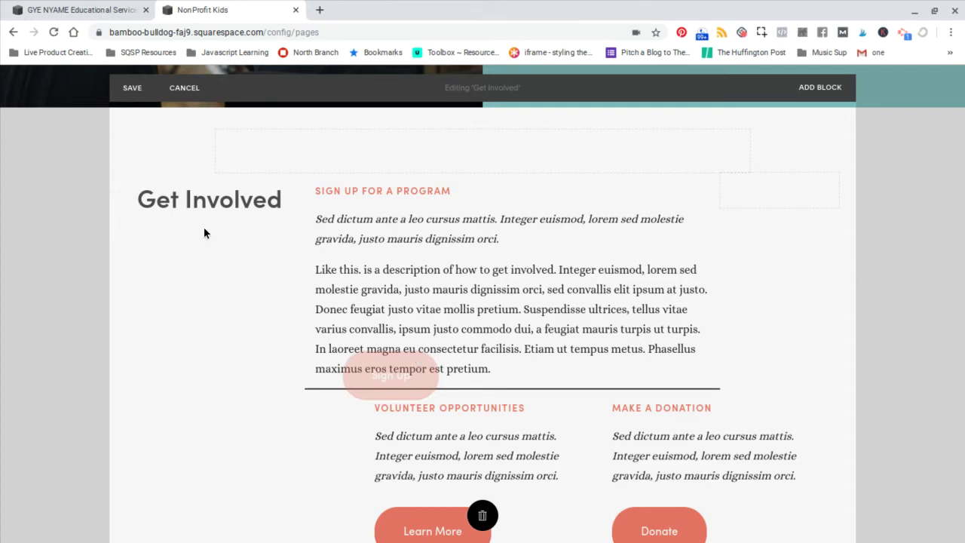
pyautogui.click(132, 89)
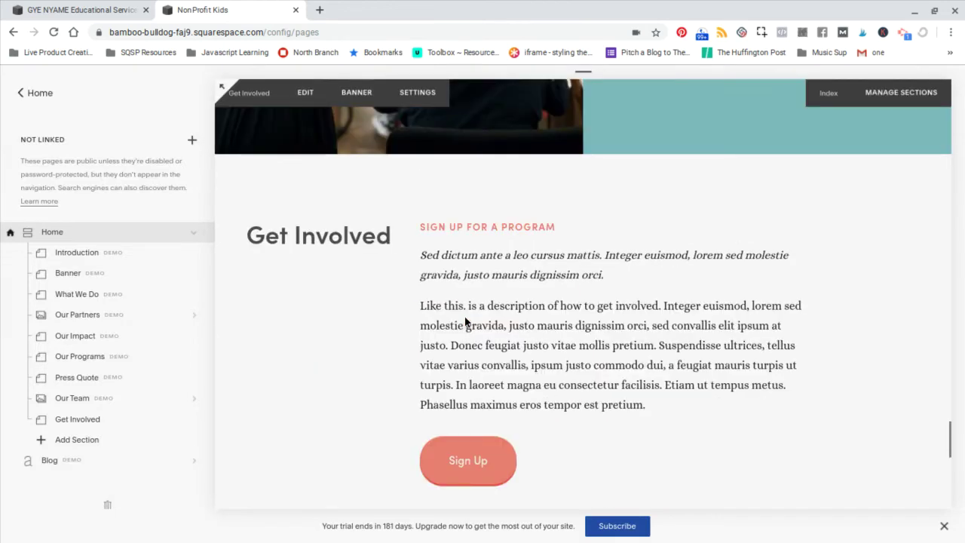
# - Bring up the new-page choices for the unlinked pages and examine the About page layouts
pyautogui.scroll(2, 370, 351)
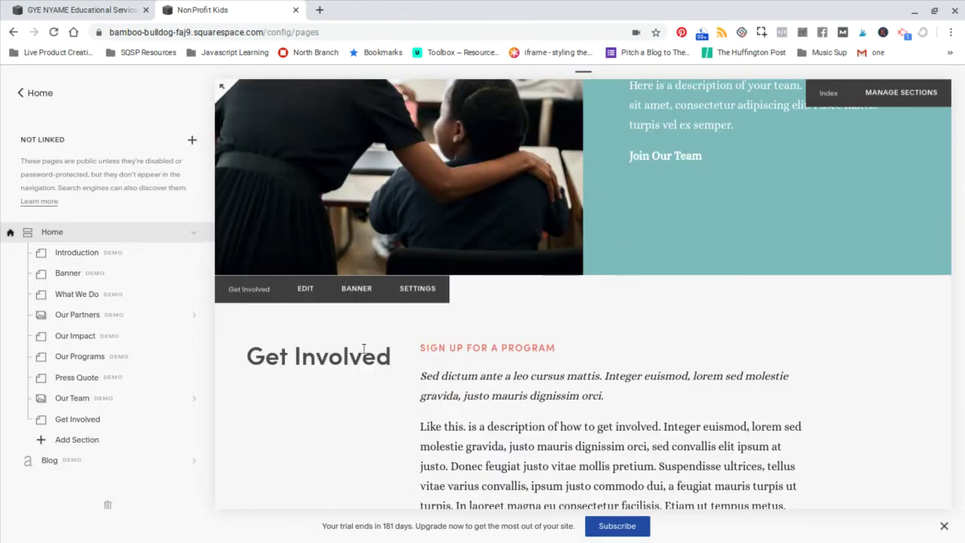
pyautogui.scroll(2, 364, 349)
pyautogui.scroll(1, 364, 349)
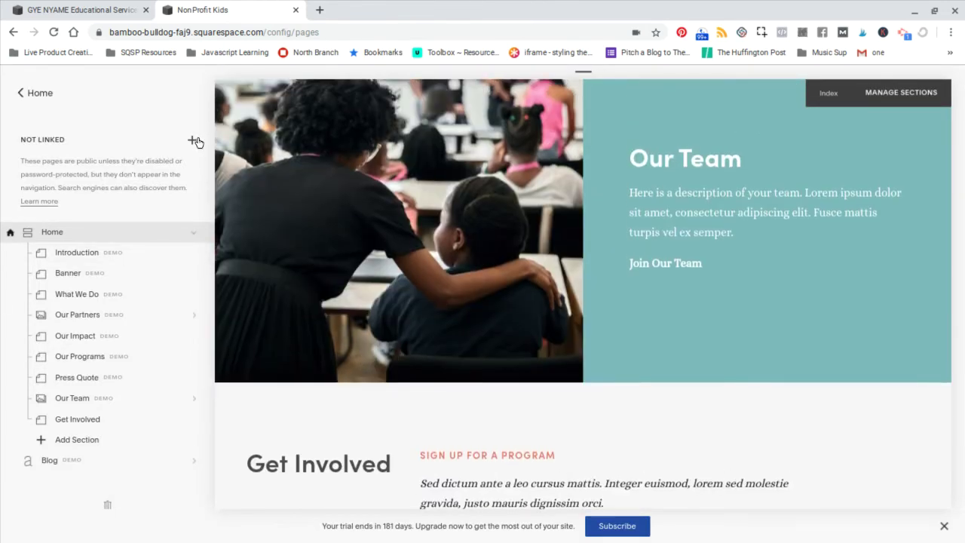
pyautogui.click(193, 141)
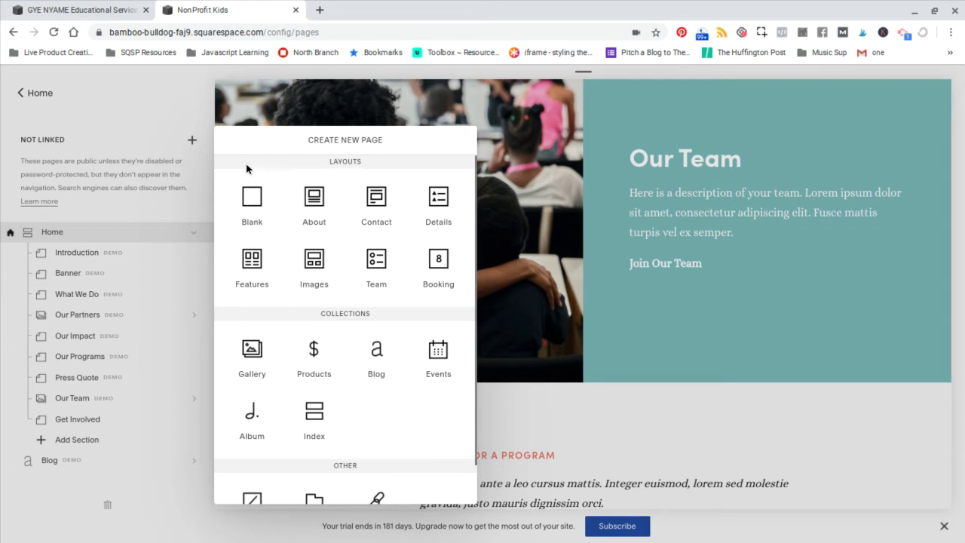
pyautogui.click(315, 200)
pyautogui.scroll(-1, 397, 226)
pyautogui.scroll(1, 396, 228)
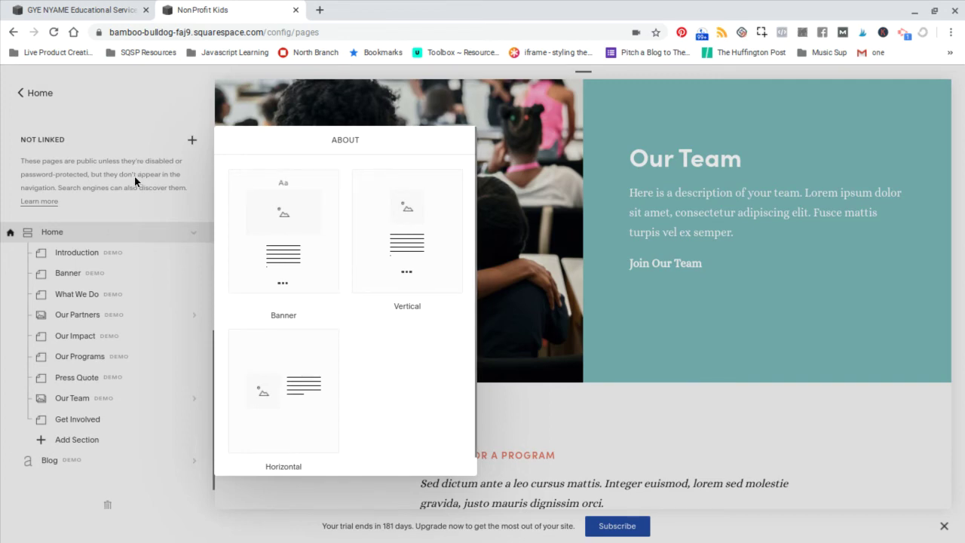
# - Return to the full list of new page types and review its layouts, collections and other options
pyautogui.click(193, 142)
pyautogui.click(193, 141)
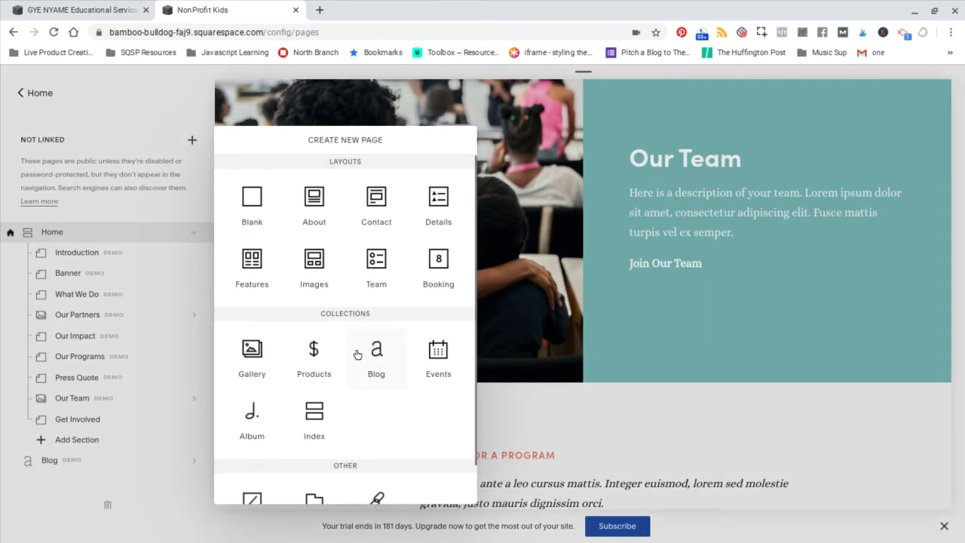
pyautogui.scroll(-1, 357, 353)
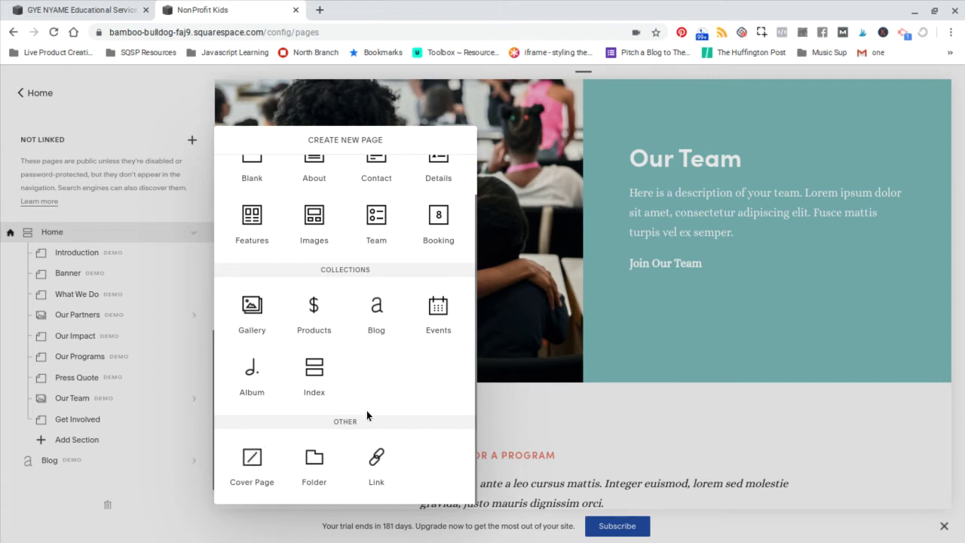
pyautogui.scroll(1, 367, 412)
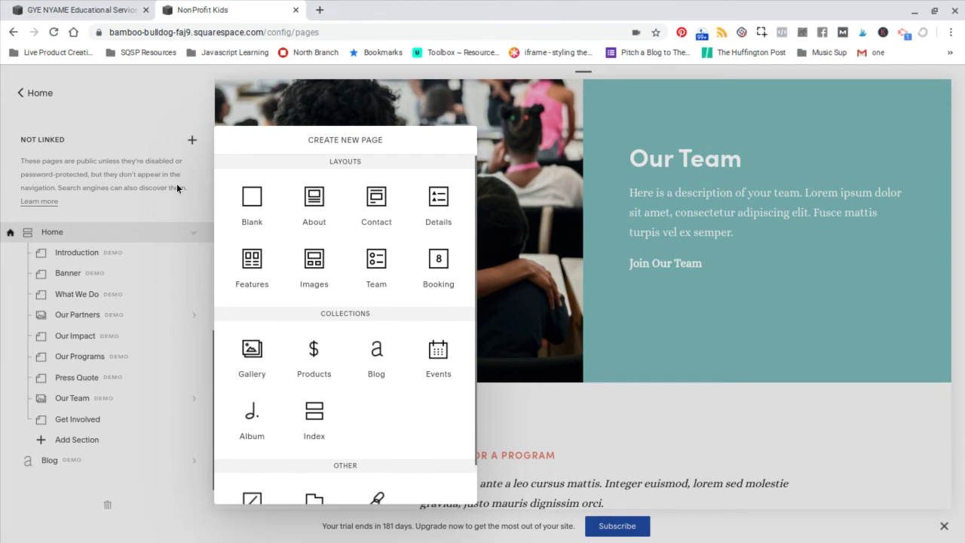
# - Close the new-page choices and review the homepage sections from Get Involved back up to the introduction
pyautogui.click(99, 176)
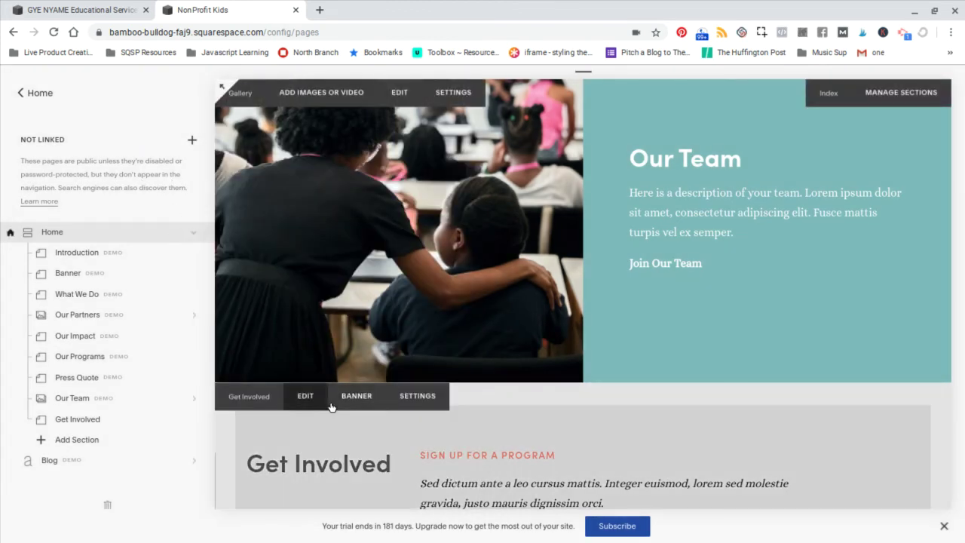
pyautogui.scroll(3, 431, 429)
pyautogui.scroll(10, 431, 426)
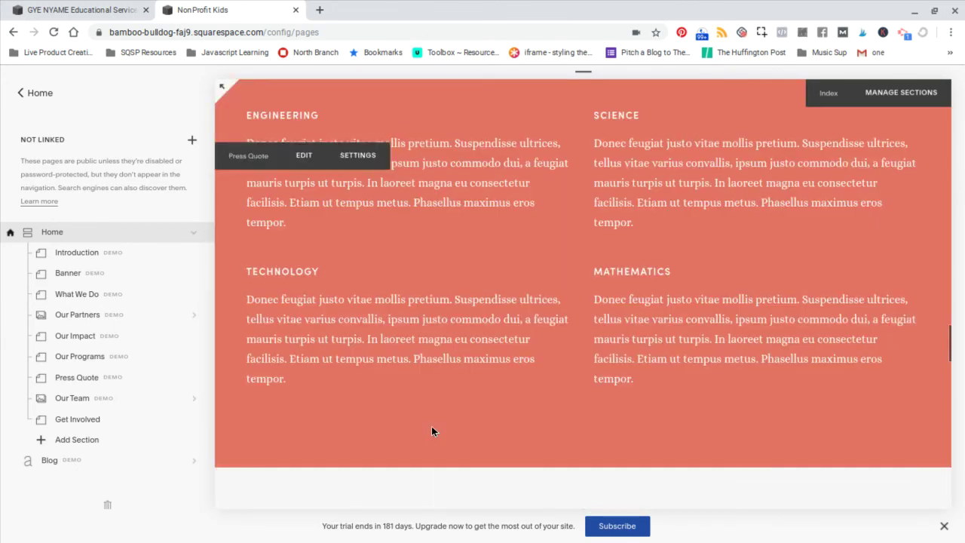
pyautogui.scroll(10, 221, 86)
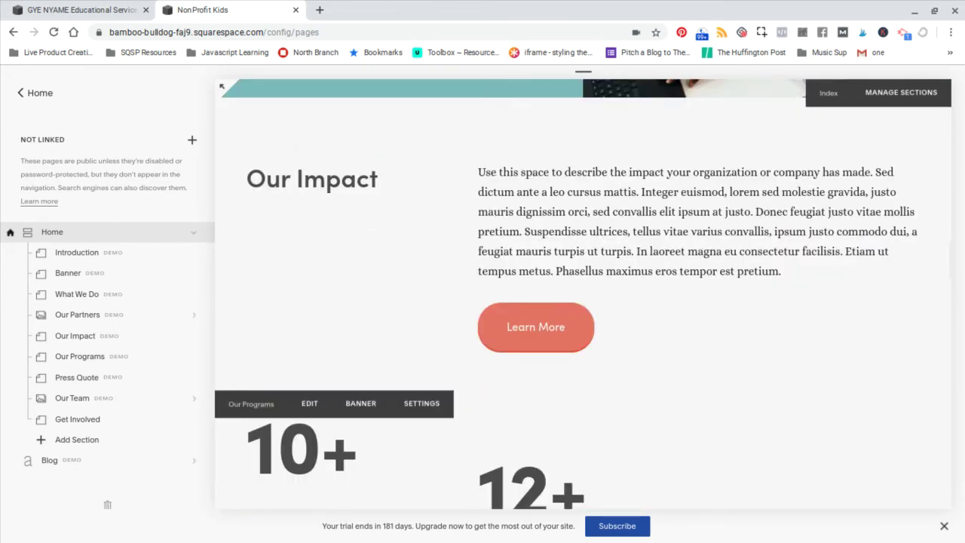
pyautogui.scroll(10, 222, 86)
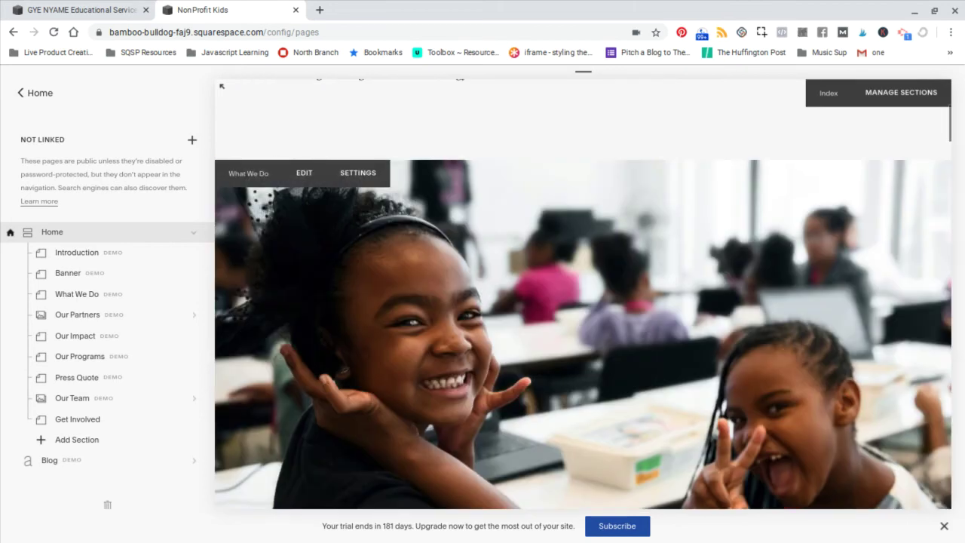
pyautogui.scroll(-2, 509, 341)
pyautogui.scroll(2, 508, 341)
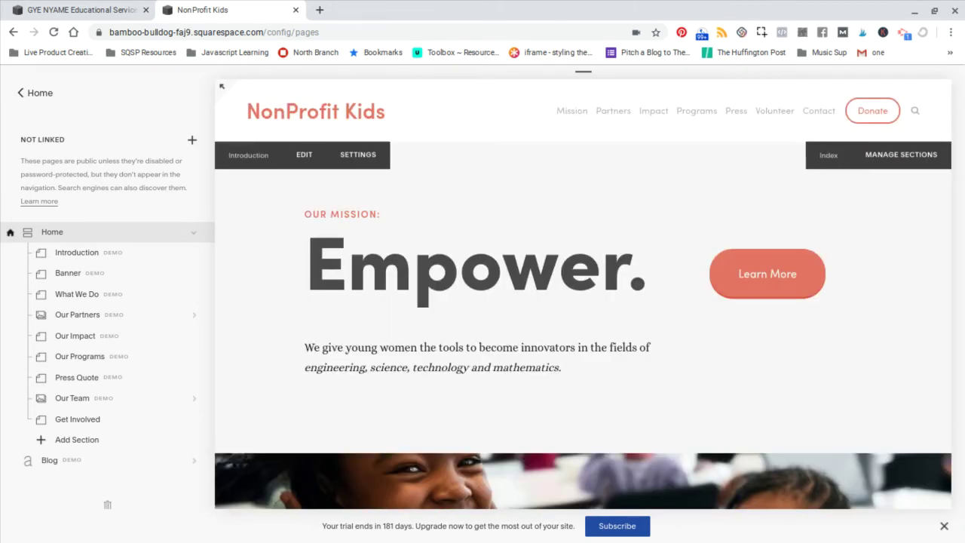
pyautogui.scroll(8, 88, 210)
pyautogui.scroll(1, 87, 212)
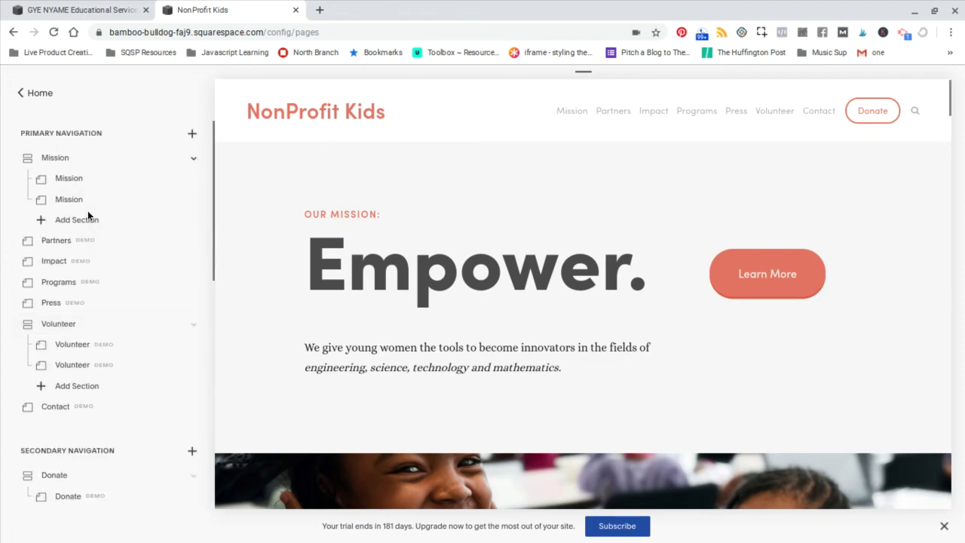
# - Open the media settings of the homepage's Banner section and remove its current banner image
pyautogui.scroll(-2, 383, 236)
pyautogui.scroll(-2, 382, 237)
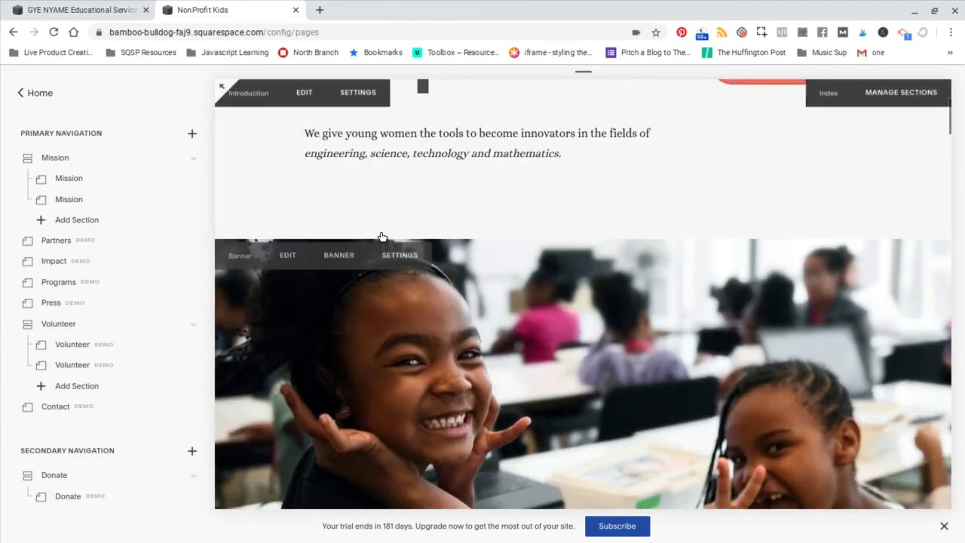
pyautogui.scroll(2, 337, 215)
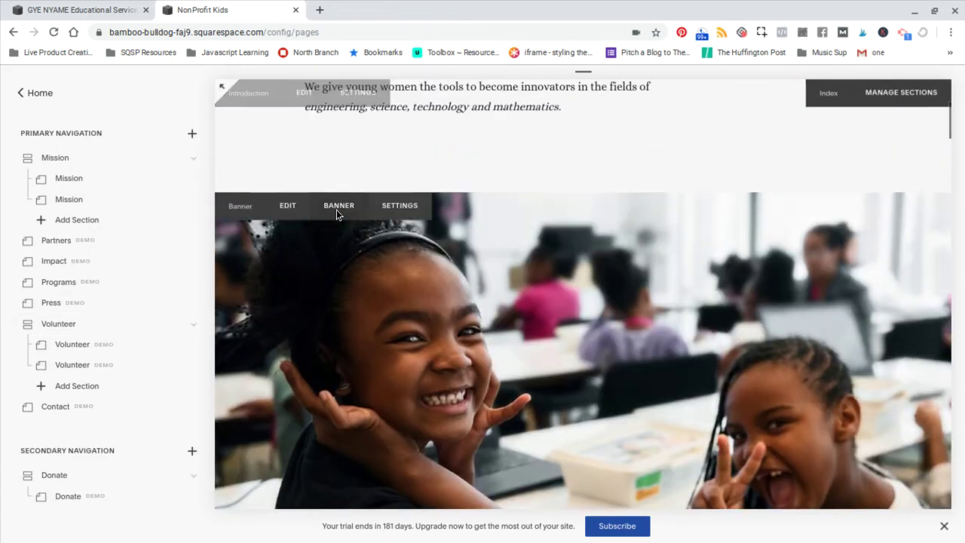
pyautogui.scroll(-2, 431, 344)
pyautogui.scroll(2, 431, 345)
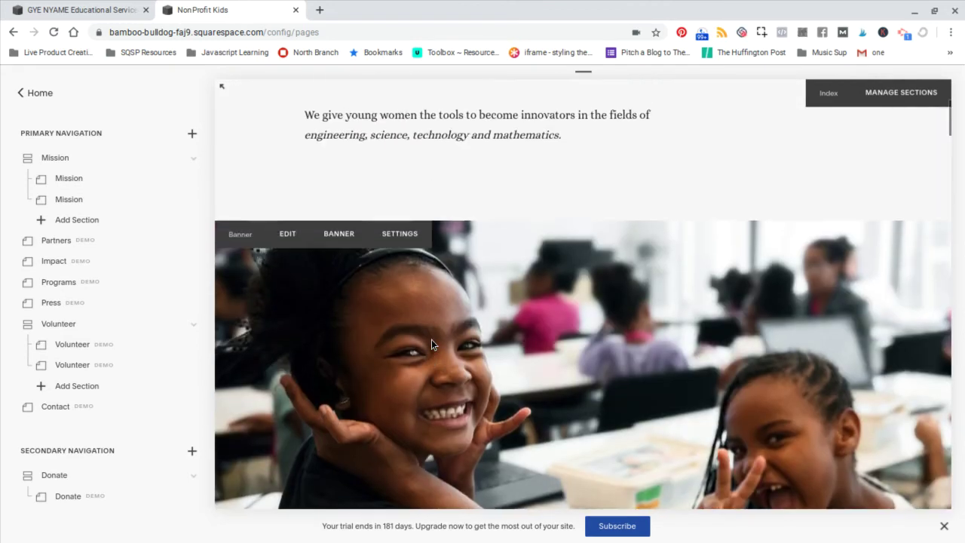
pyautogui.click(340, 235)
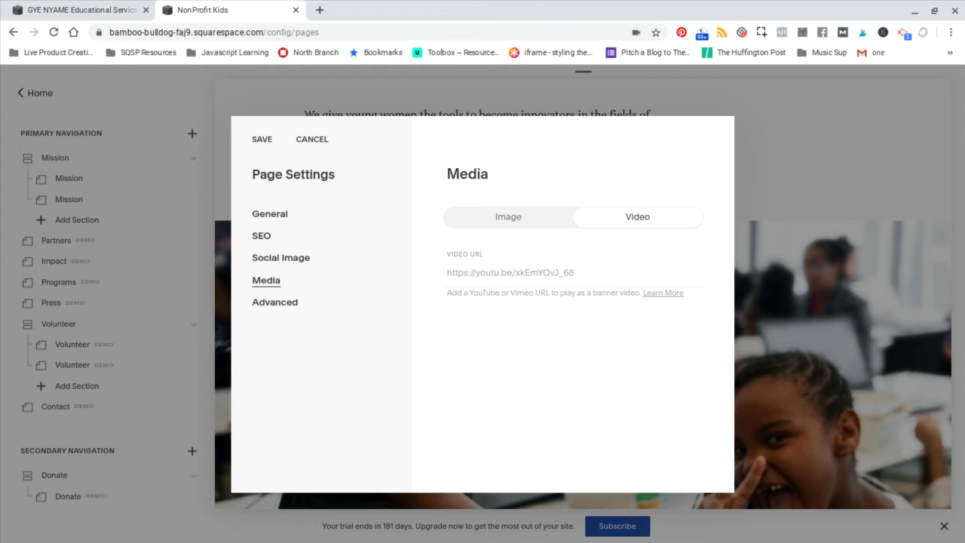
pyautogui.click(503, 225)
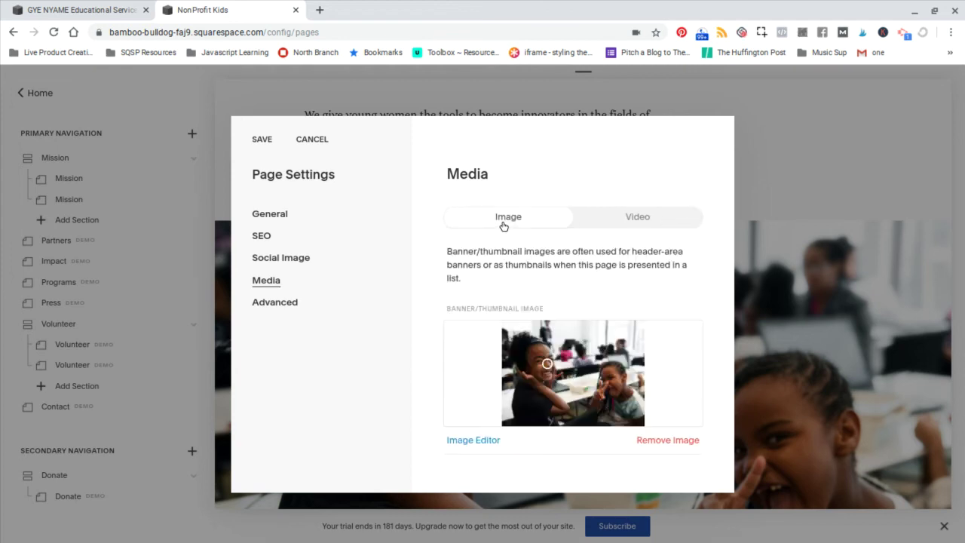
pyautogui.click(654, 441)
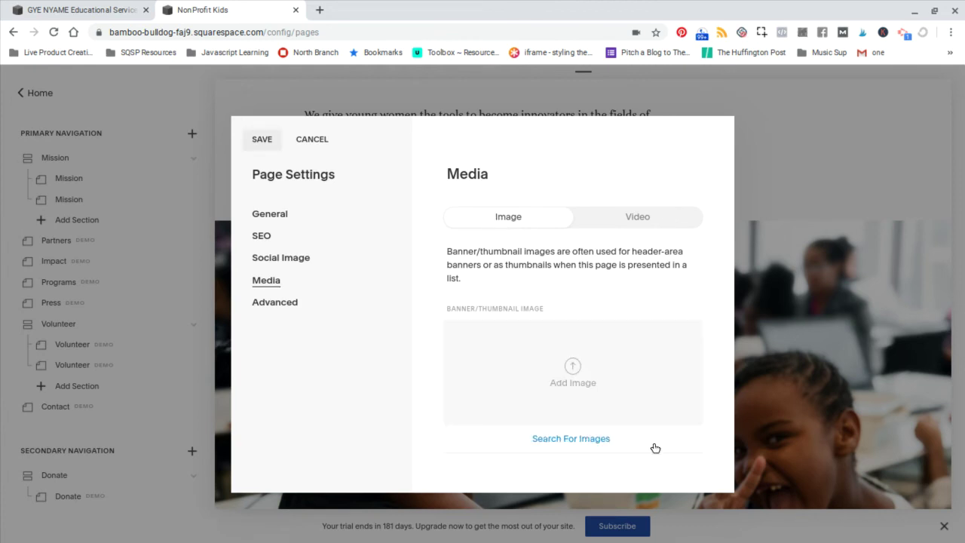
# - Add the free Unsplash jellyfish photo as the banner image and save the page settings
pyautogui.click(573, 440)
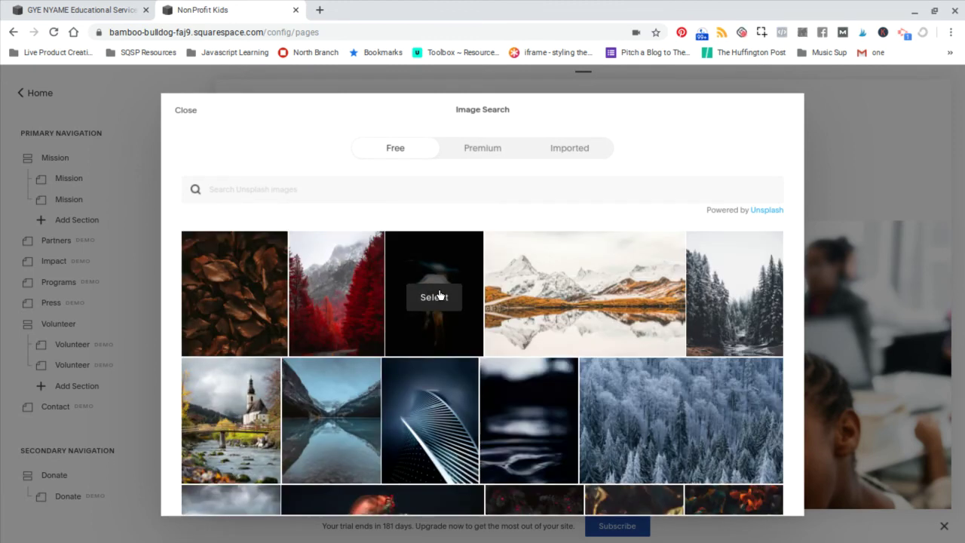
pyautogui.click(439, 296)
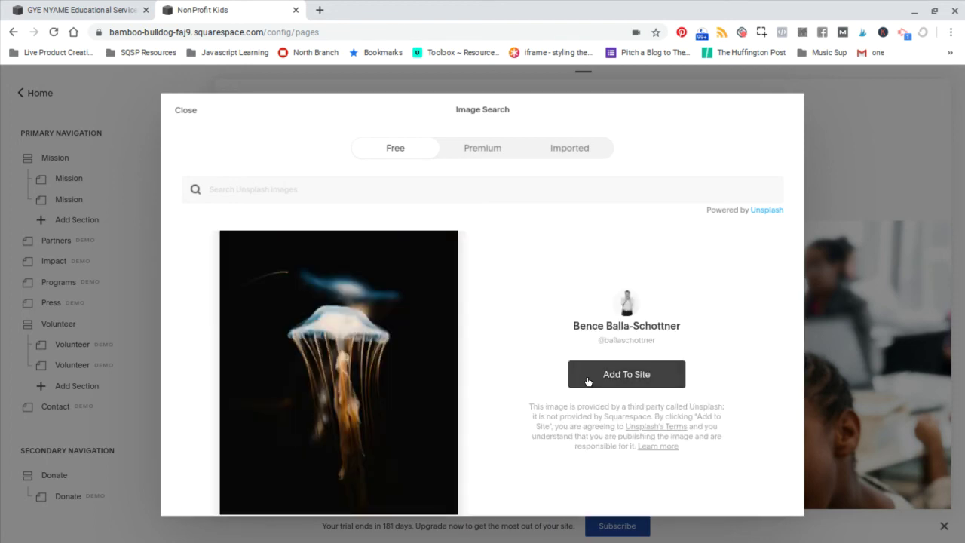
pyautogui.click(587, 382)
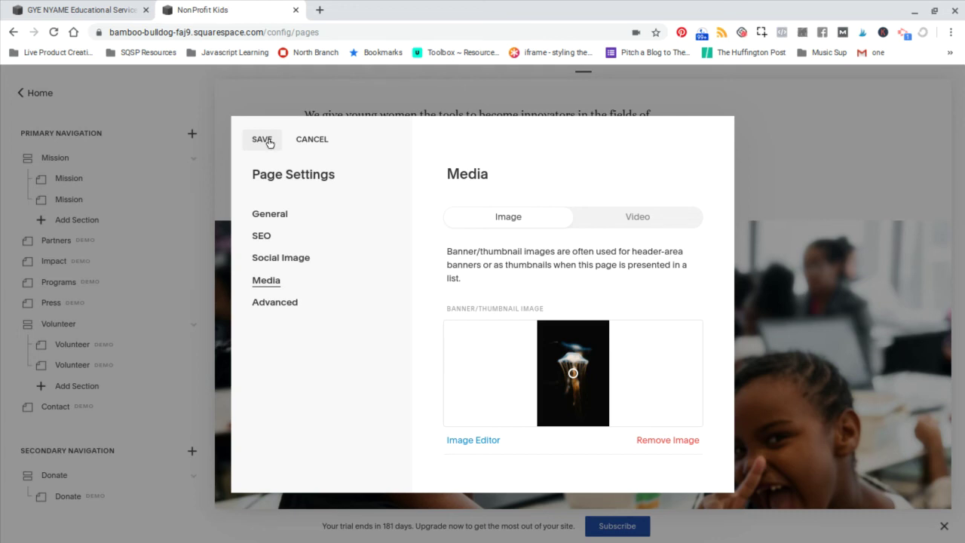
pyautogui.click(267, 141)
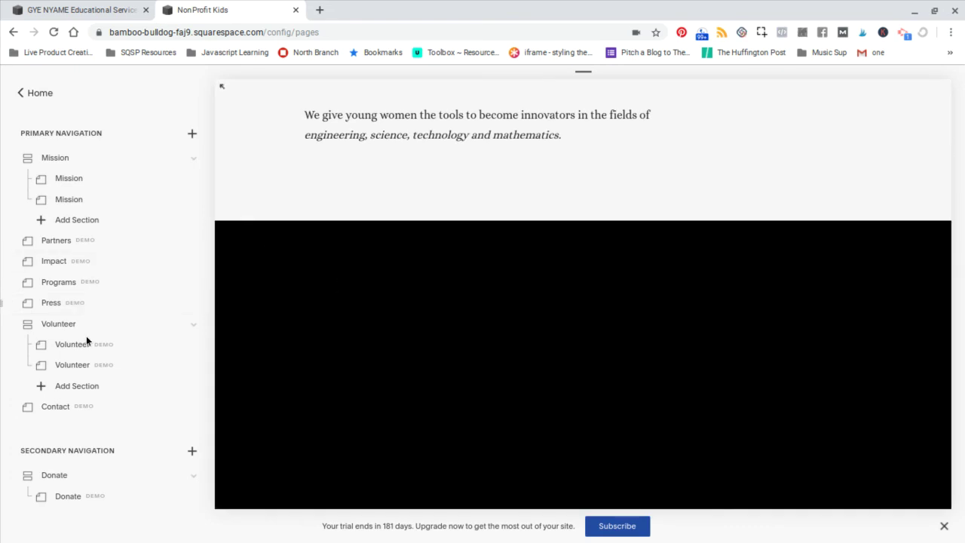
# - Examine how the site's pages are organized across the primary, secondary, footer and unlinked navigation groups
pyautogui.scroll(1, 374, 315)
pyautogui.scroll(3, 375, 320)
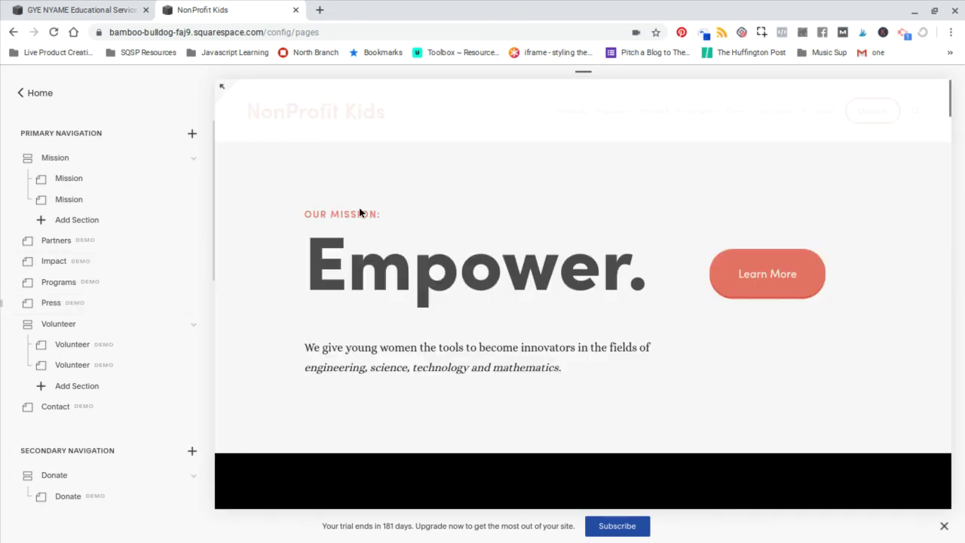
pyautogui.scroll(-2, 93, 216)
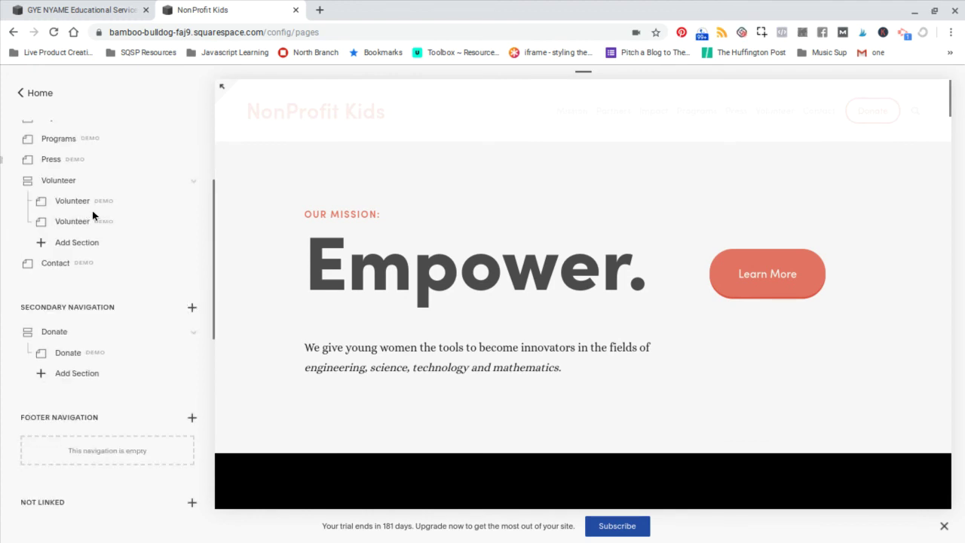
pyautogui.scroll(-5, 93, 215)
pyautogui.scroll(10, 92, 226)
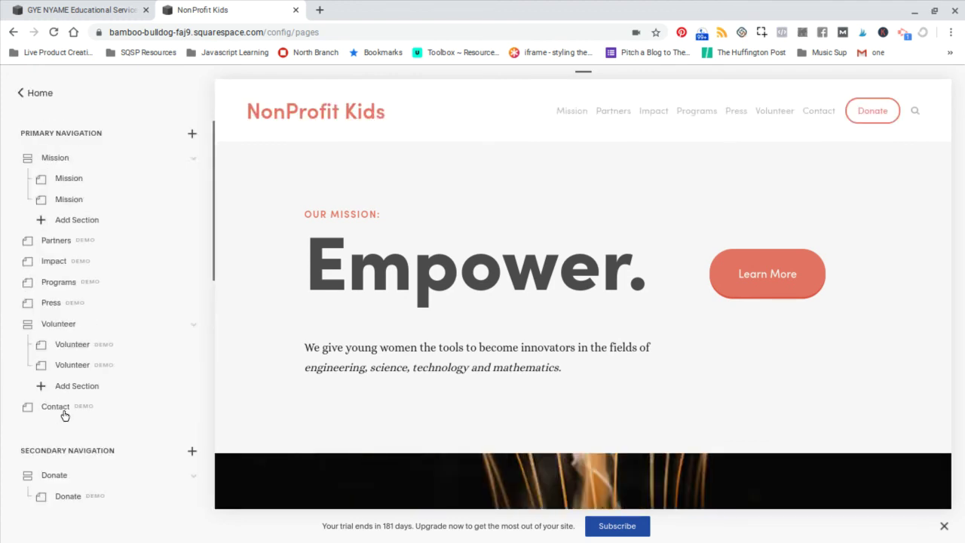
pyautogui.scroll(-2, 64, 416)
pyautogui.scroll(-2, 46, 317)
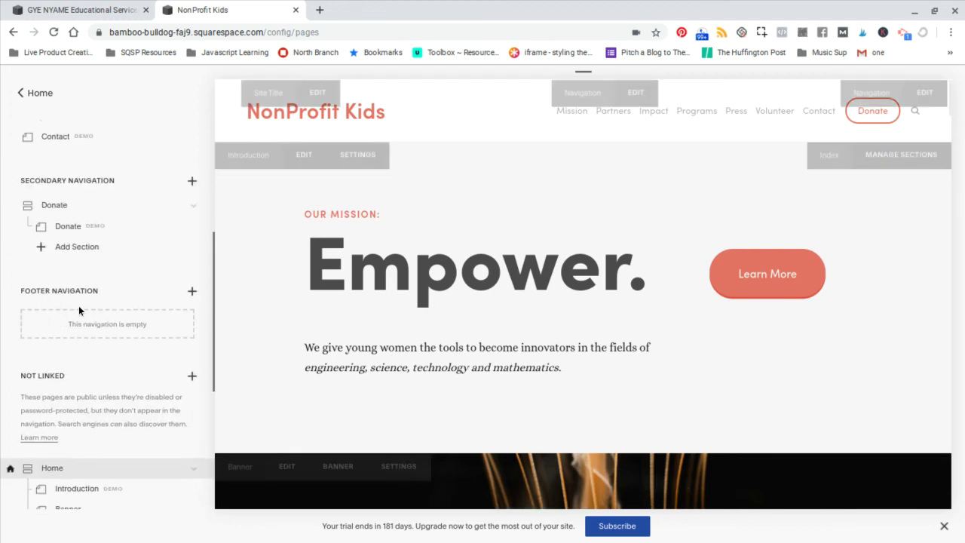
pyautogui.scroll(-1, 88, 394)
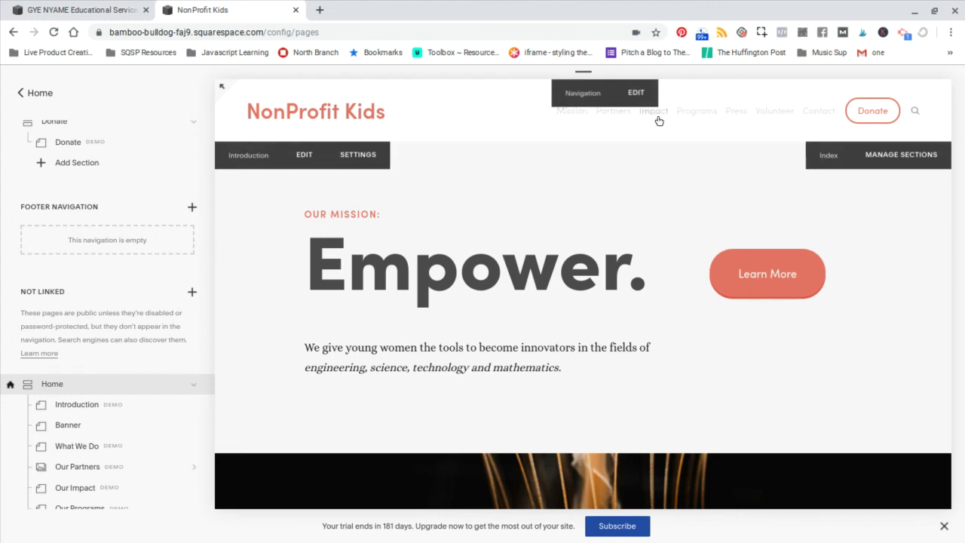
pyautogui.scroll(4, 136, 232)
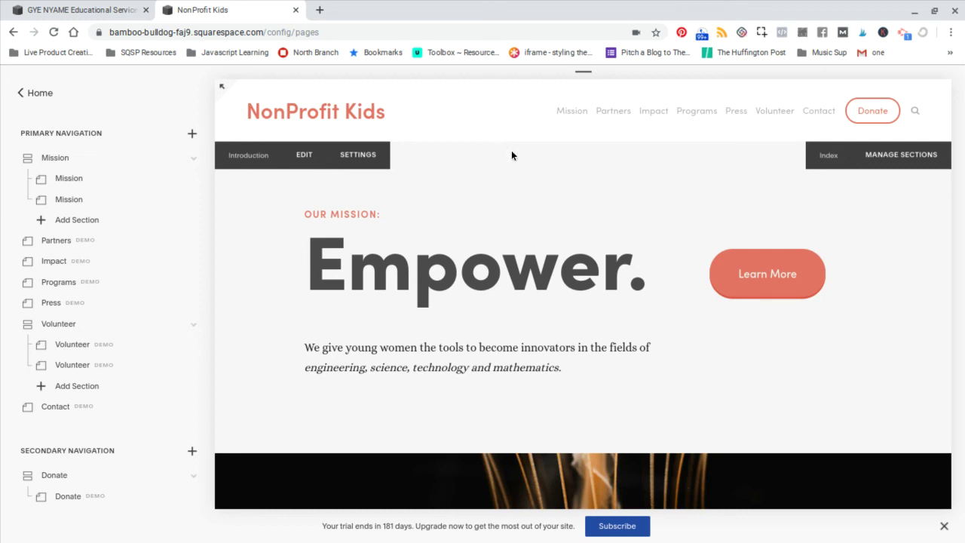
# - Compare the empty footer navigation group with the homepage's header and its footer blocks
pyautogui.scroll(-1, 492, 214)
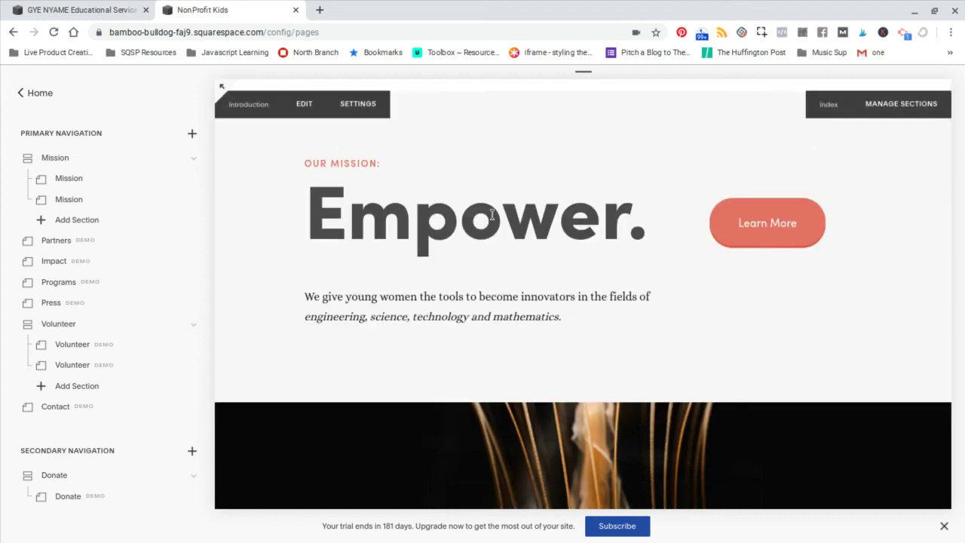
pyautogui.scroll(-5, 106, 281)
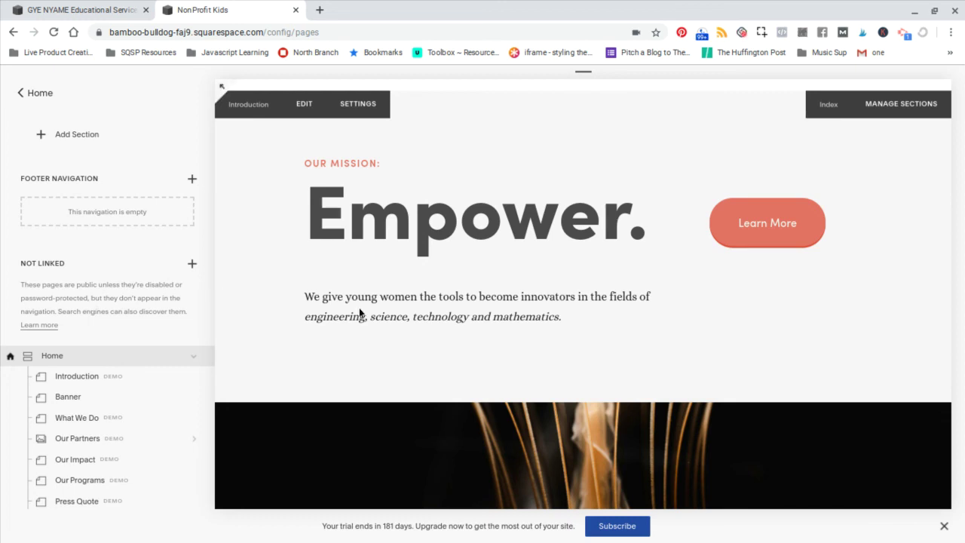
pyautogui.scroll(1, 359, 312)
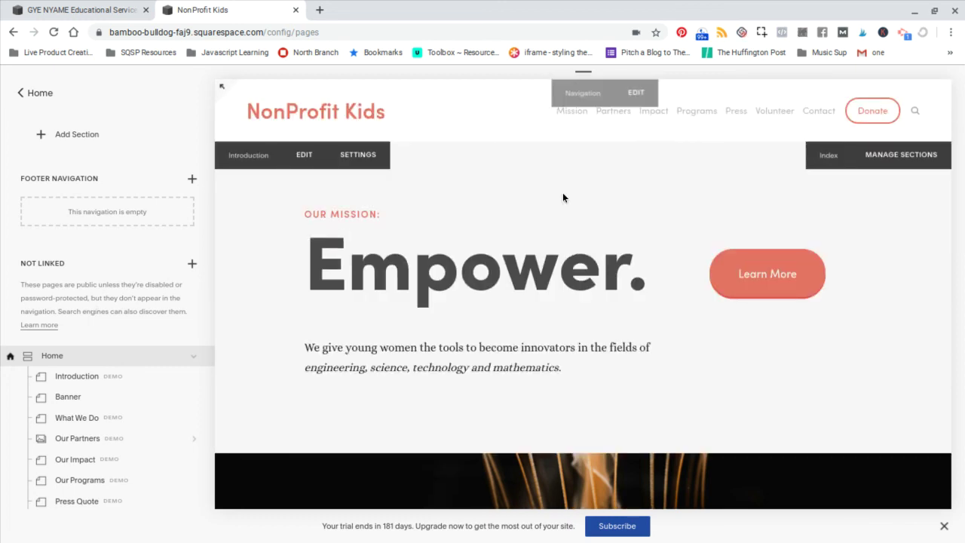
pyautogui.scroll(-5, 563, 197)
pyautogui.scroll(-10, 562, 197)
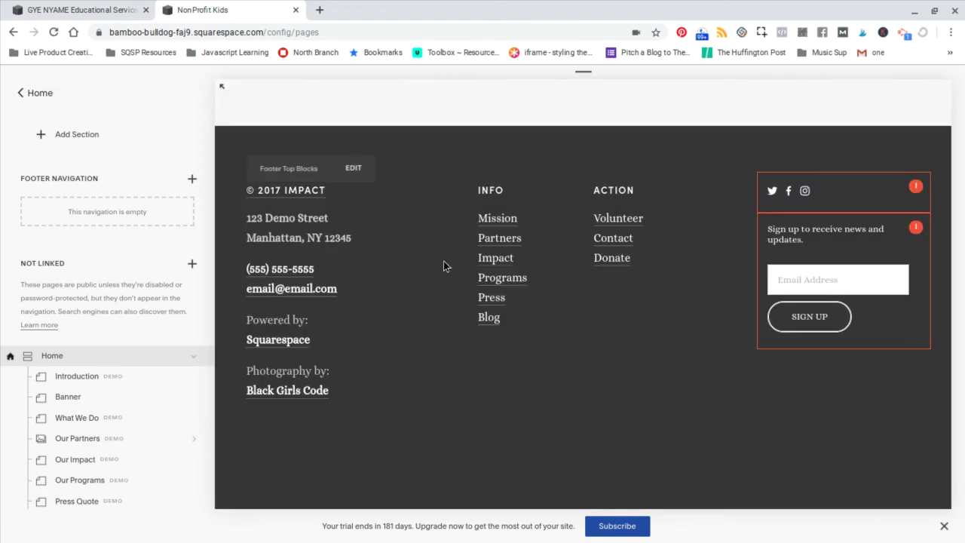